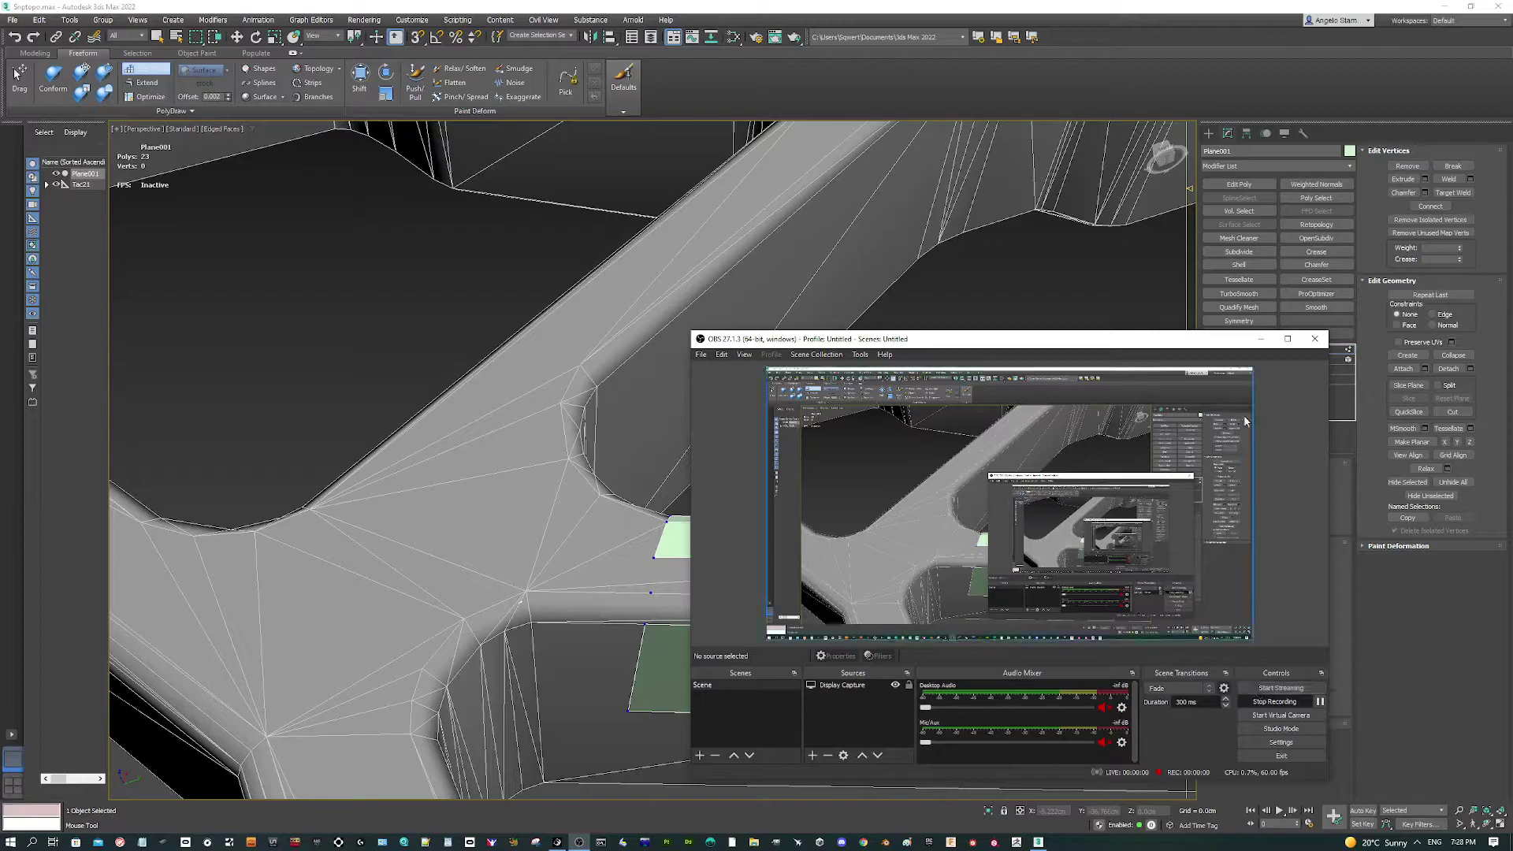
Add two PolyDraw quads to fill the gaps at the green strip's left end.
left_click(1260, 339)
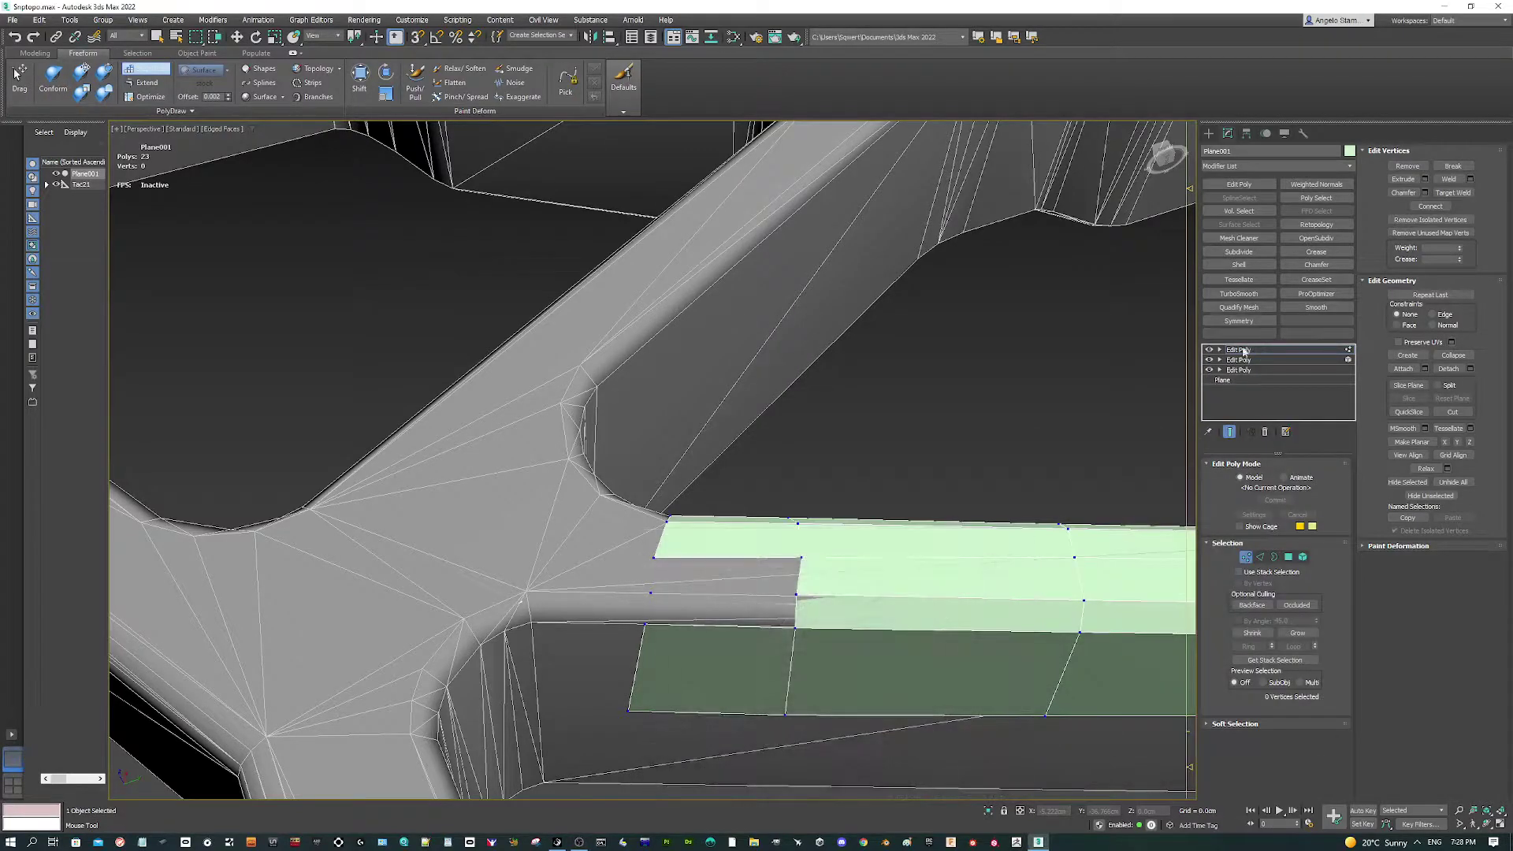
left_click(650, 595)
left_click(789, 605, "shift")
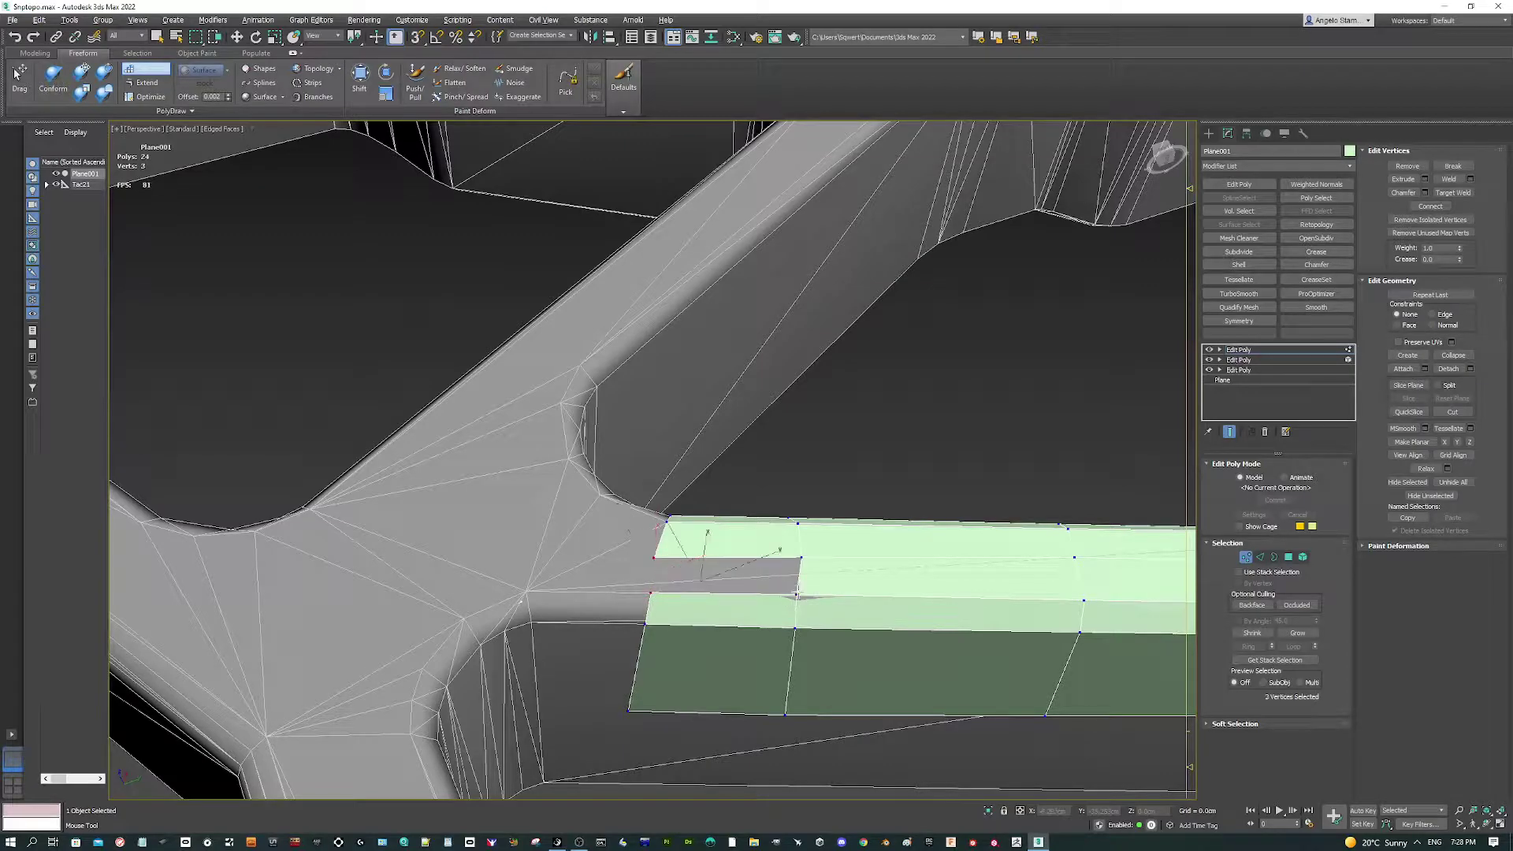
left_click(744, 575, "shift")
mouse_move(533, 520)
middle_mouse_down("alt")
mouse_move(573, 537)
mouse_move(734, 436)
mouse_move(864, 540)
middle_mouse_up("alt")
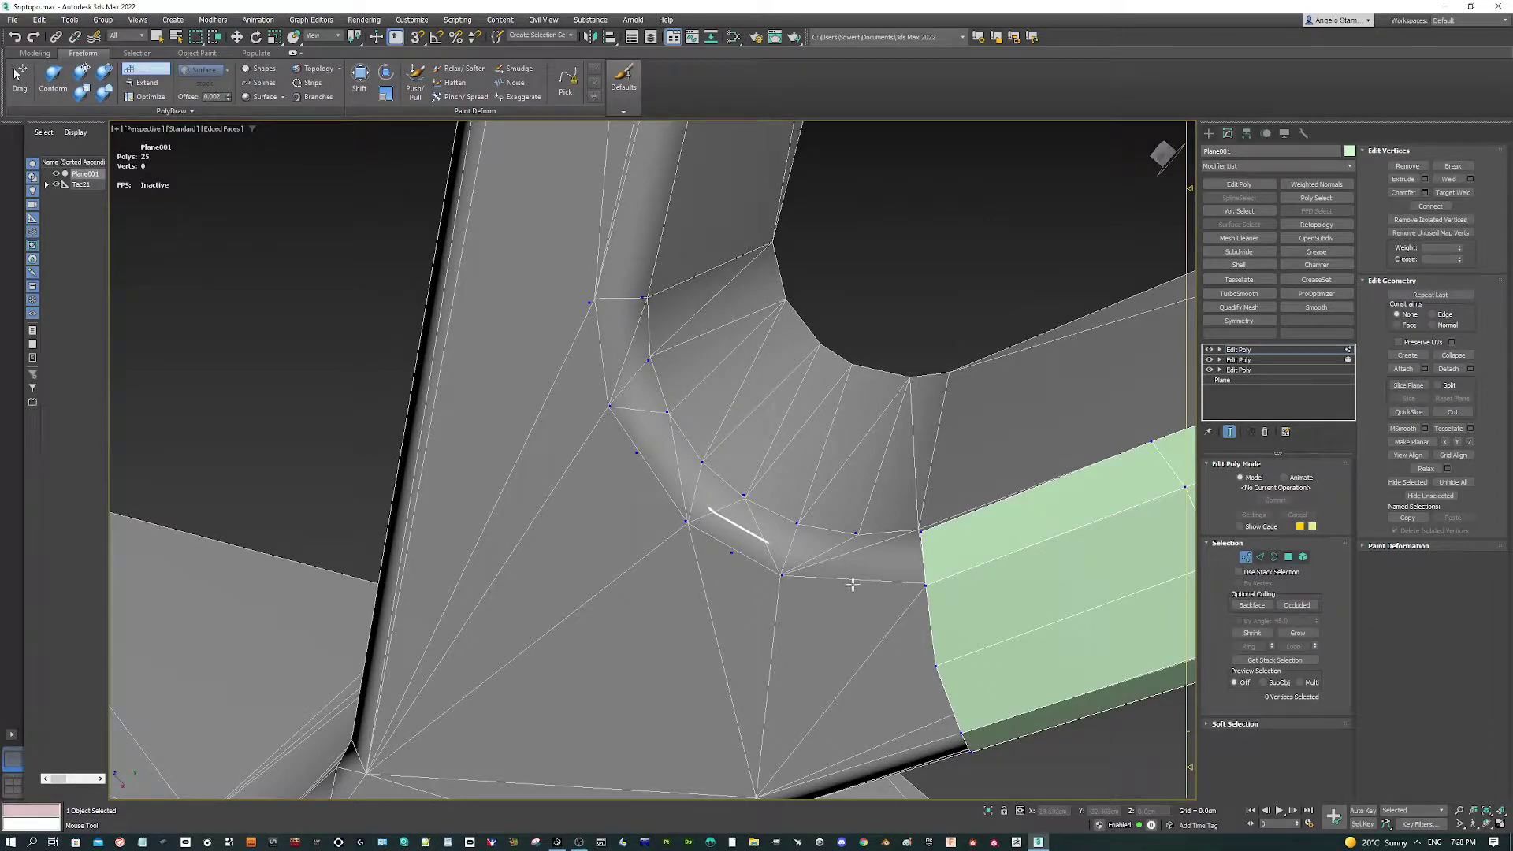
Add a run of quads following the curved joint's inner edge.
middle_click_drag(826, 556, 786, 510)
left_click(847, 516, "shift")
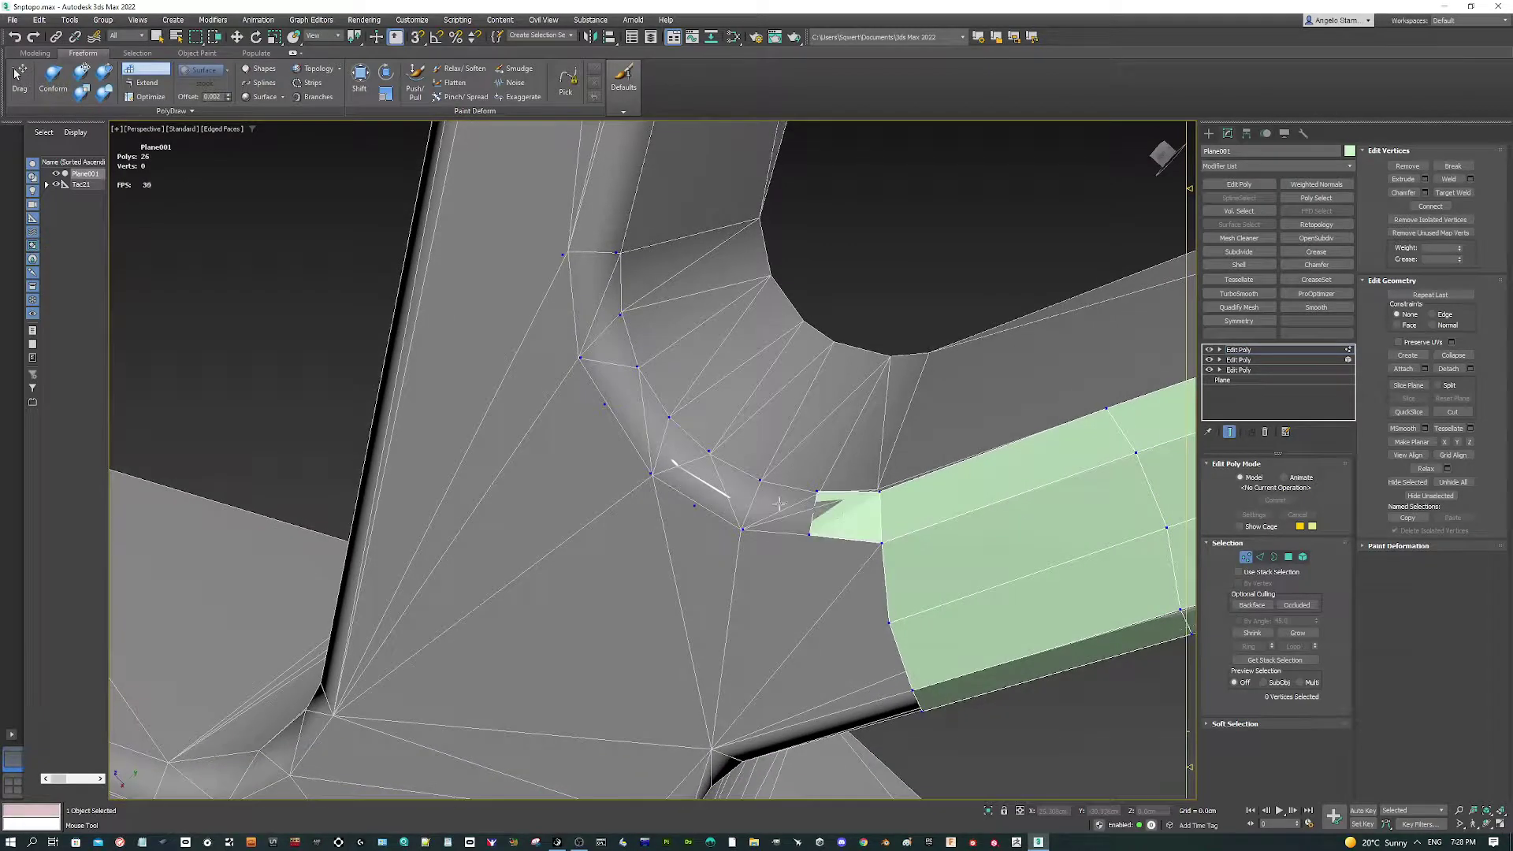
left_click(780, 508, "shift")
left_click(713, 481, "shift")
left_click(668, 451, "shift")
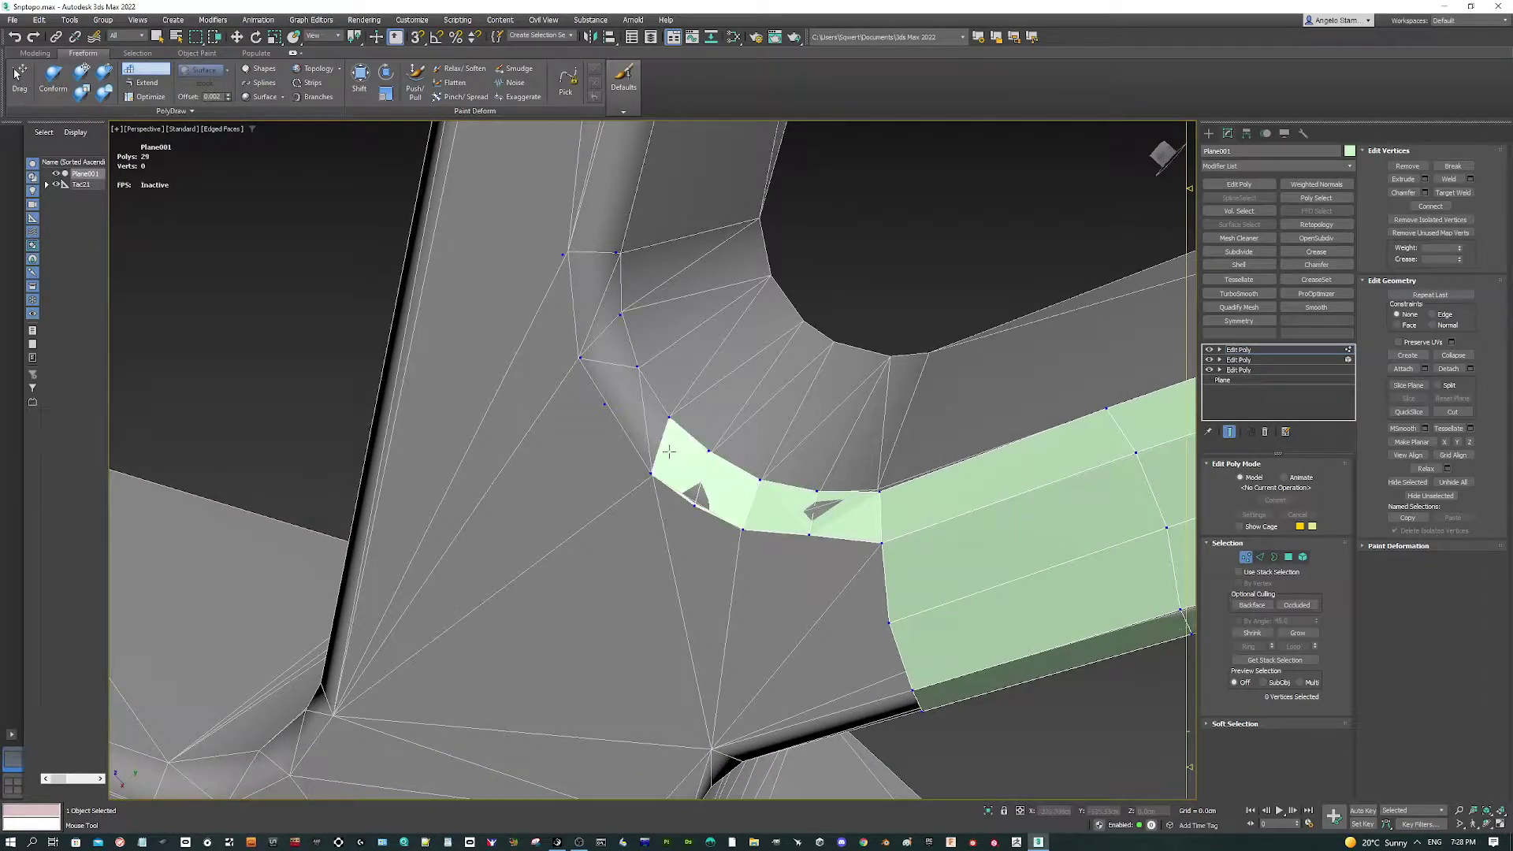
middle_click_drag(617, 406, 634, 412, "alt")
left_click(655, 451, "shift")
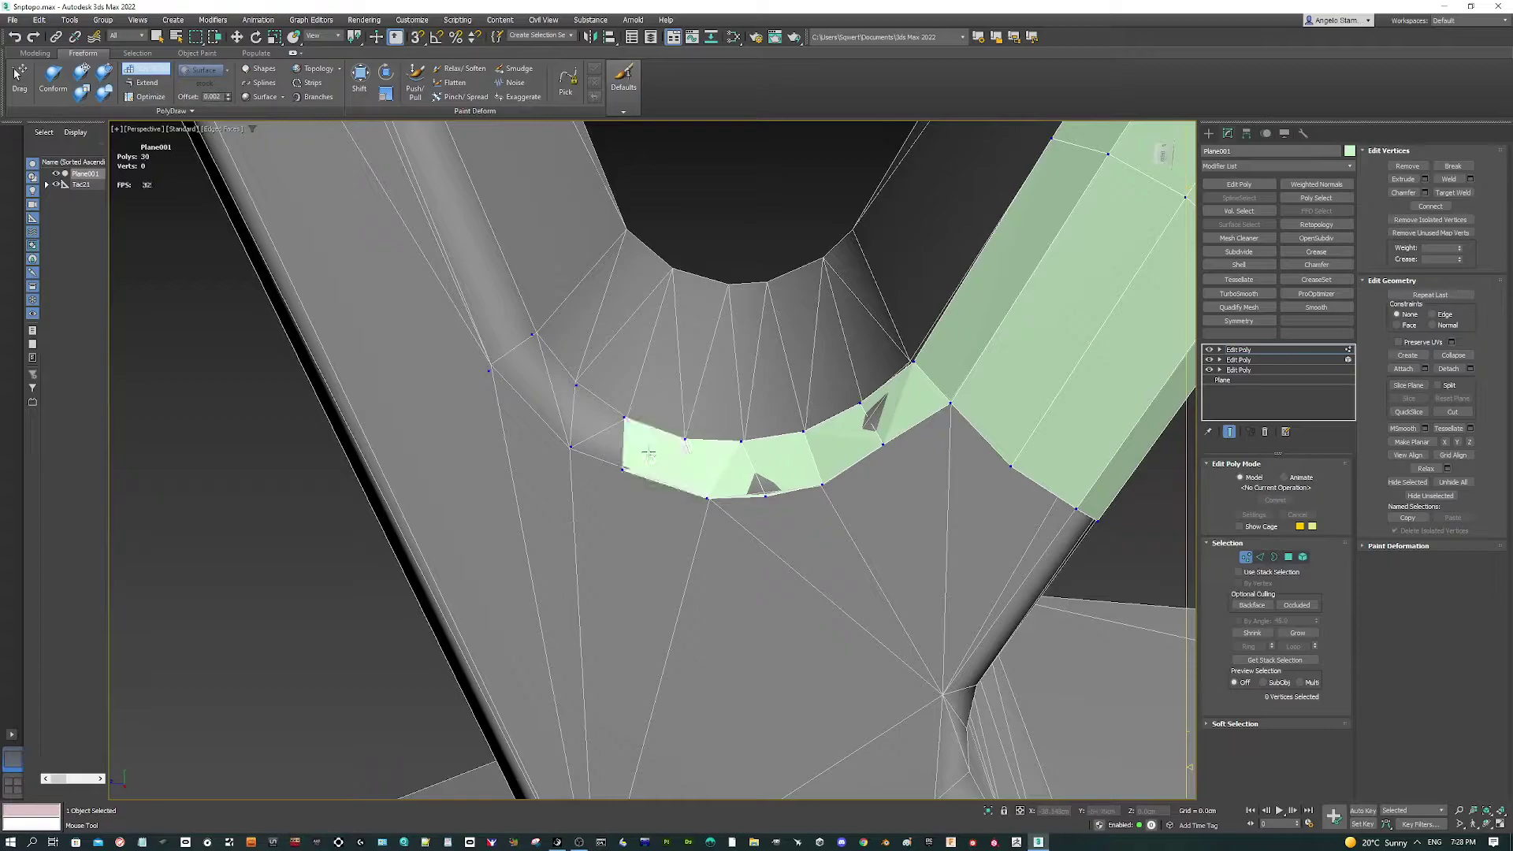
left_click(591, 426, "shift")
left_click(558, 395, "shift")
Extend the strip's left end with two more quads.
mouse_move(558, 395)
middle_mouse_down("alt")
mouse_move(594, 392)
mouse_move(694, 517)
middle_mouse_up("alt")
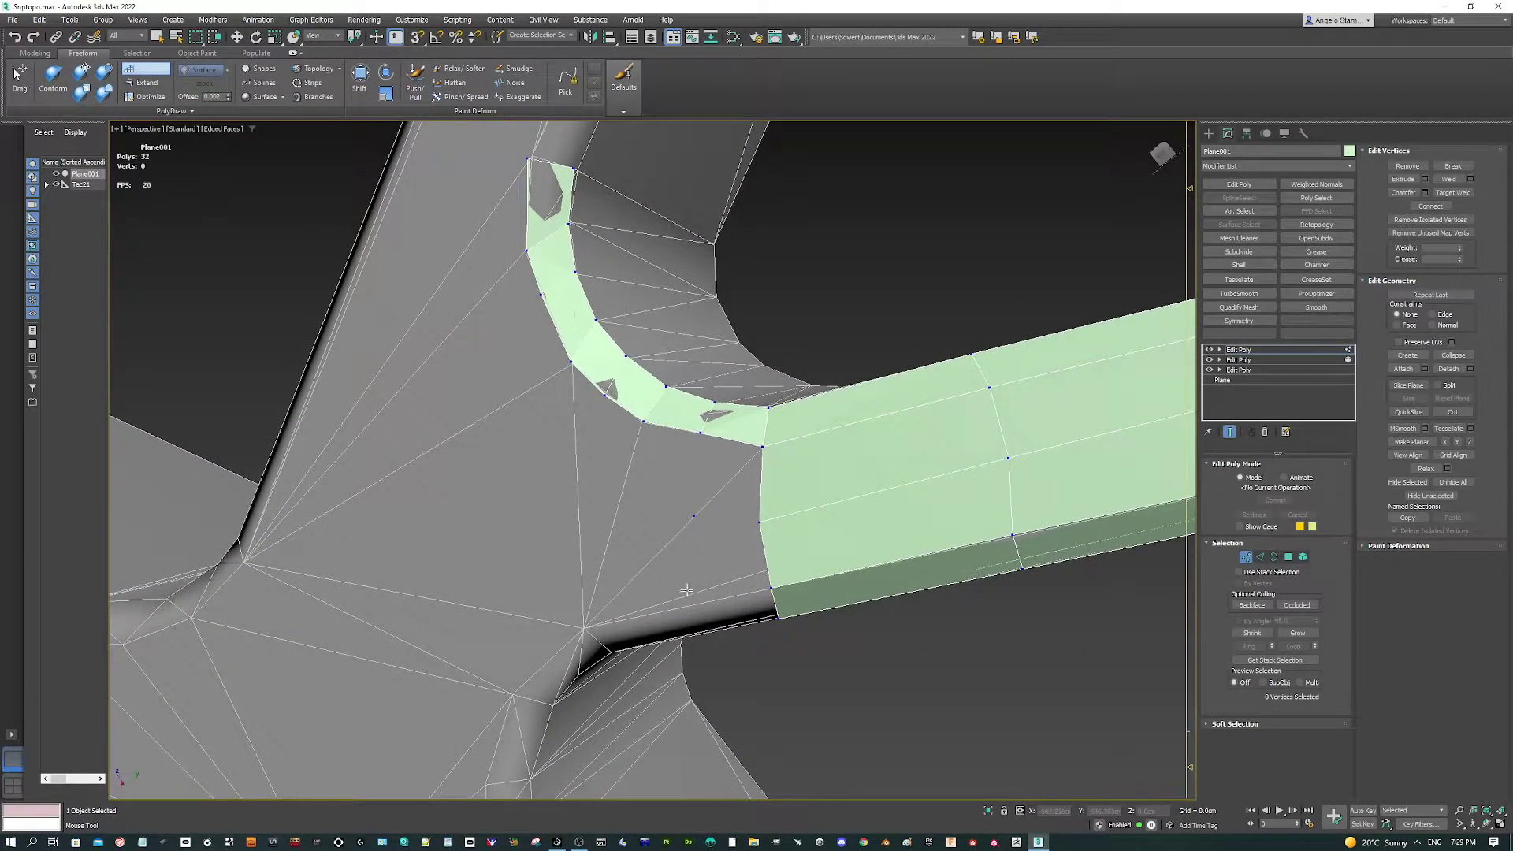
left_click(721, 484, "shift")
left_click(722, 563, "shift")
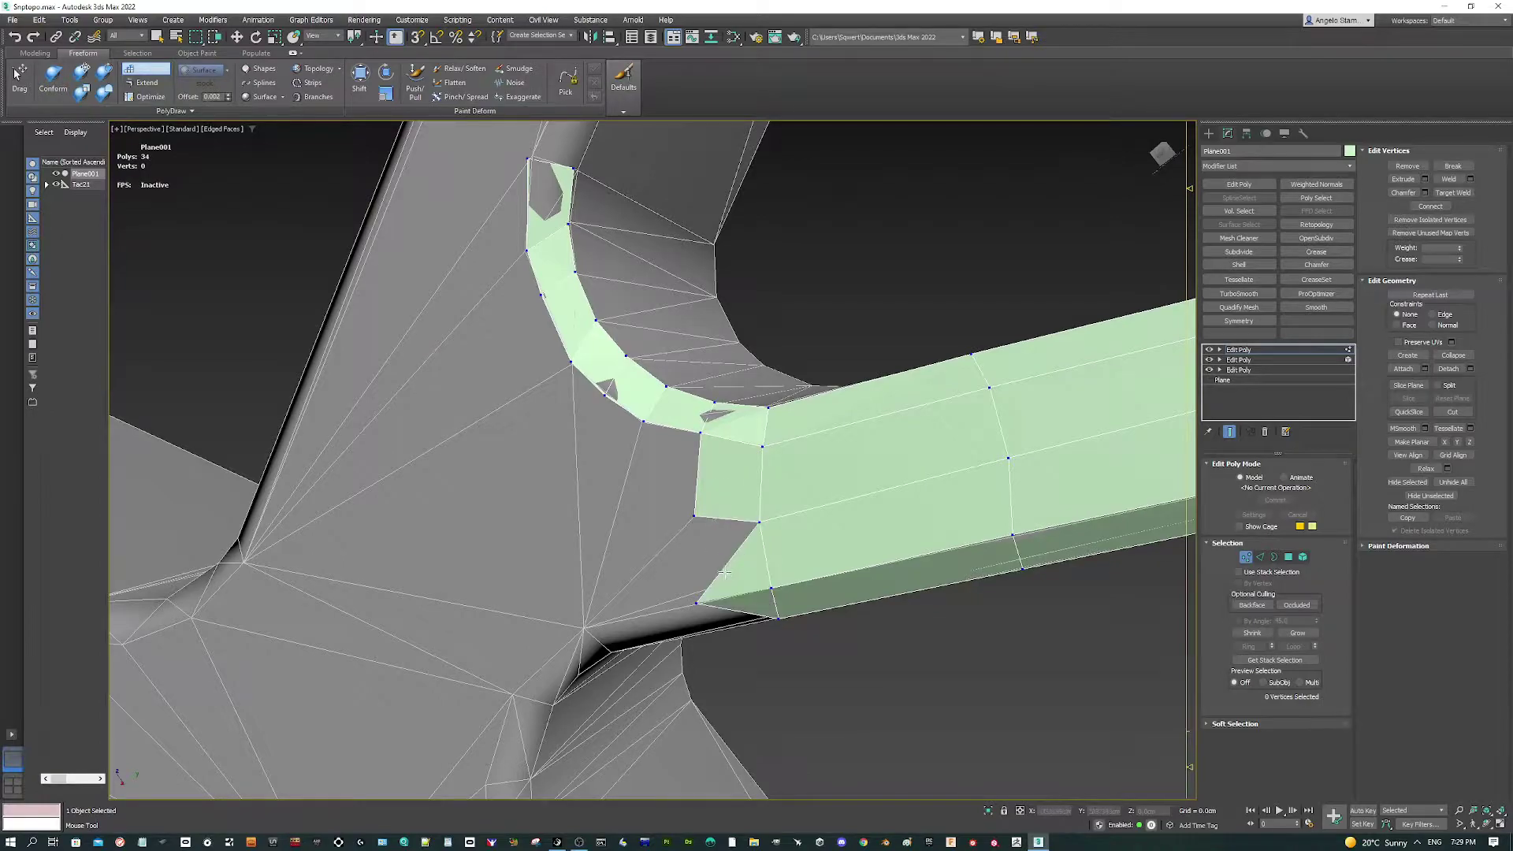
middle_click_drag(721, 563, 706, 517, "alt")
Delete the stray end triangle and fill the gap from three selected vertices.
left_click(707, 517, "ctrl+shift")
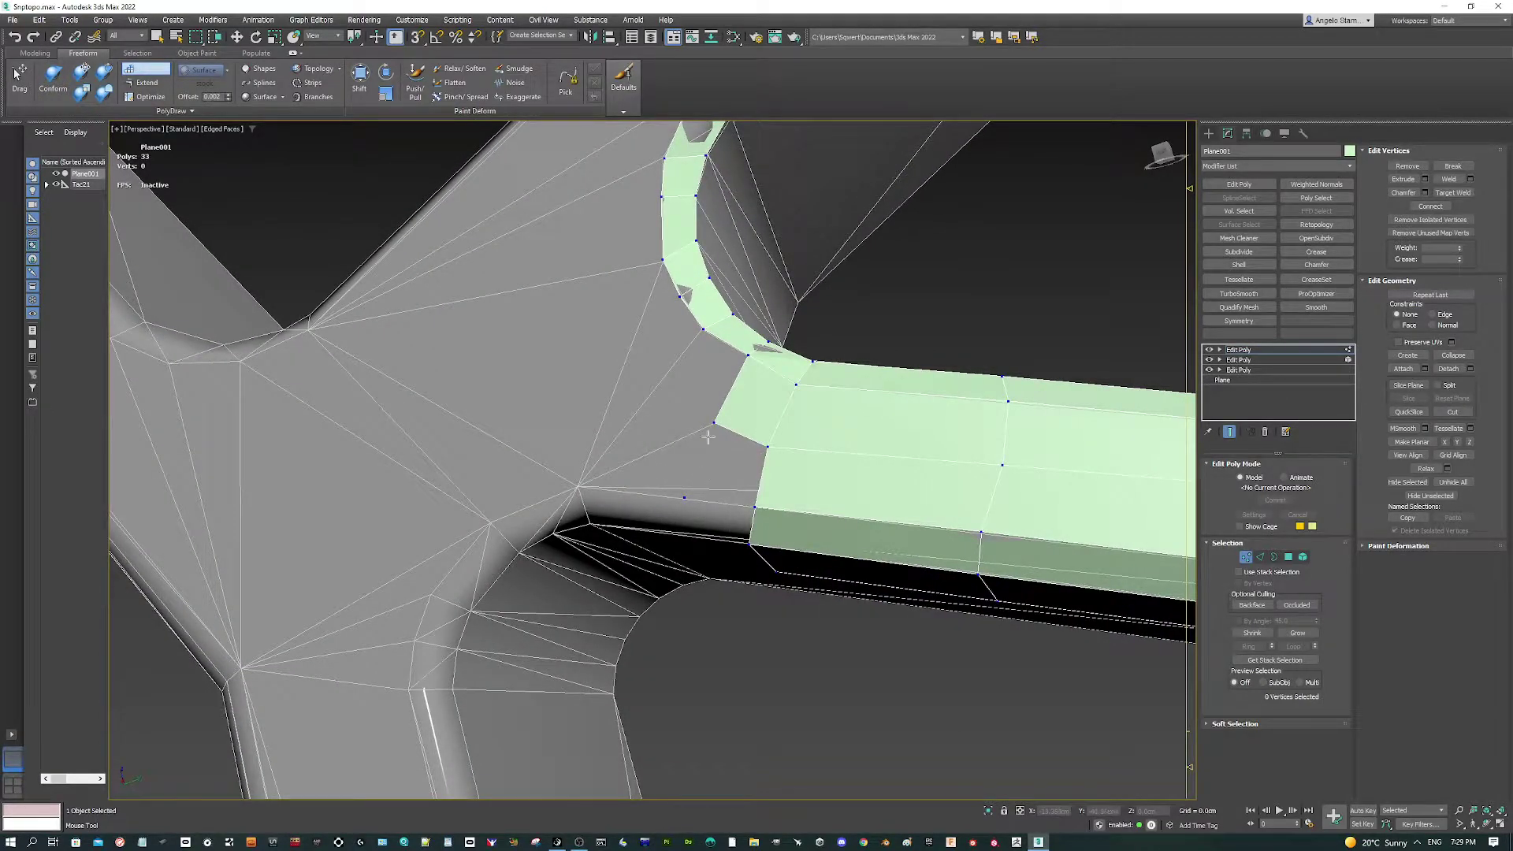
left_click_drag(679, 416, 761, 510)
left_click(720, 480, "shift")
mouse_move(660, 481)
middle_mouse_down("alt")
mouse_move(679, 479)
mouse_move(698, 349)
mouse_move(688, 457)
middle_mouse_up("alt")
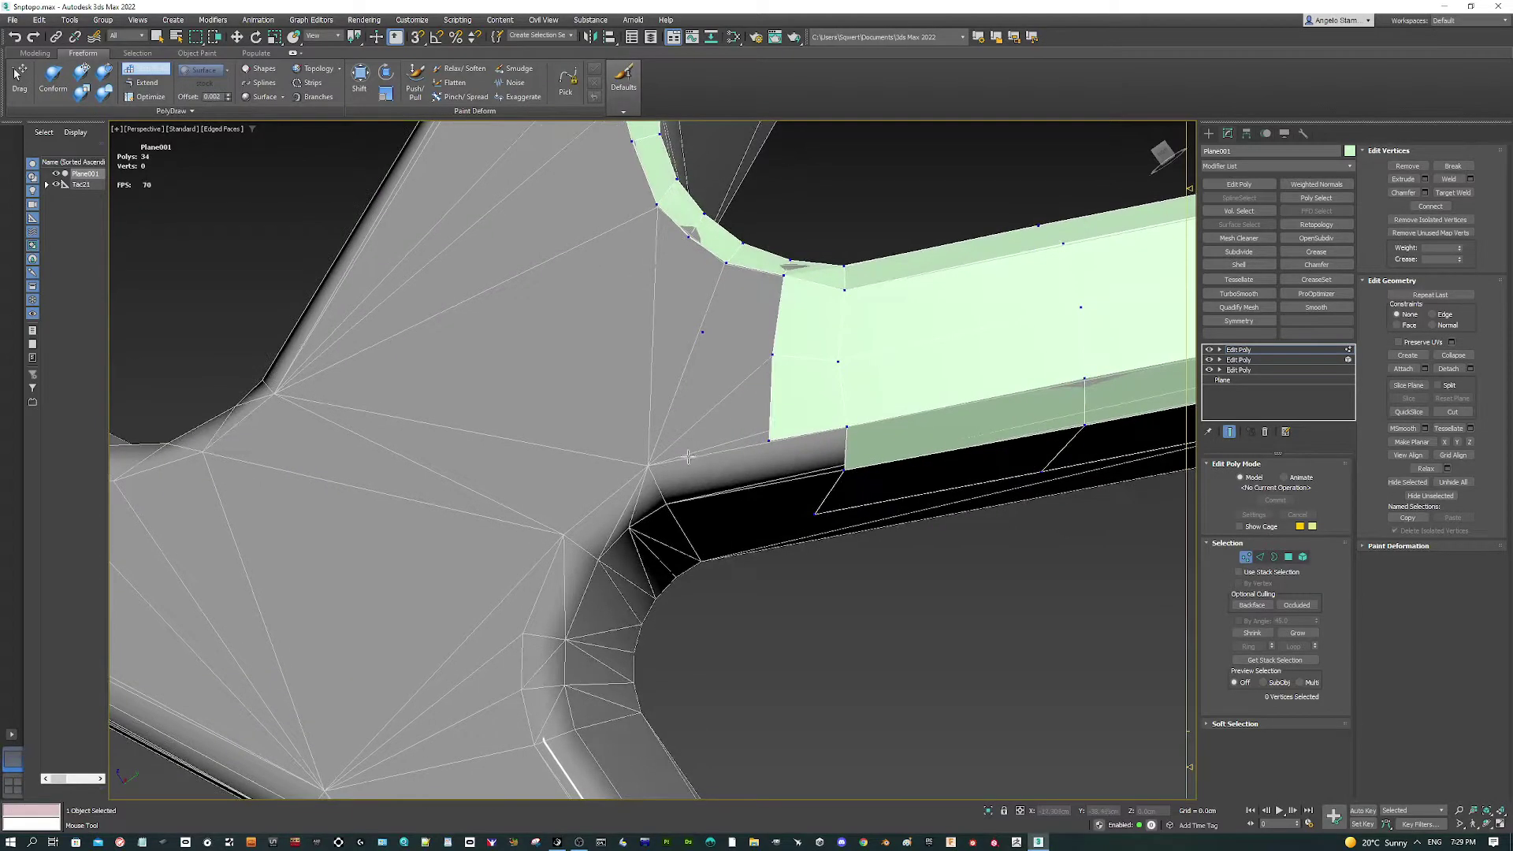
Add four quads into the corner between the curved band and the green strip's end.
left_click(731, 398, "shift")
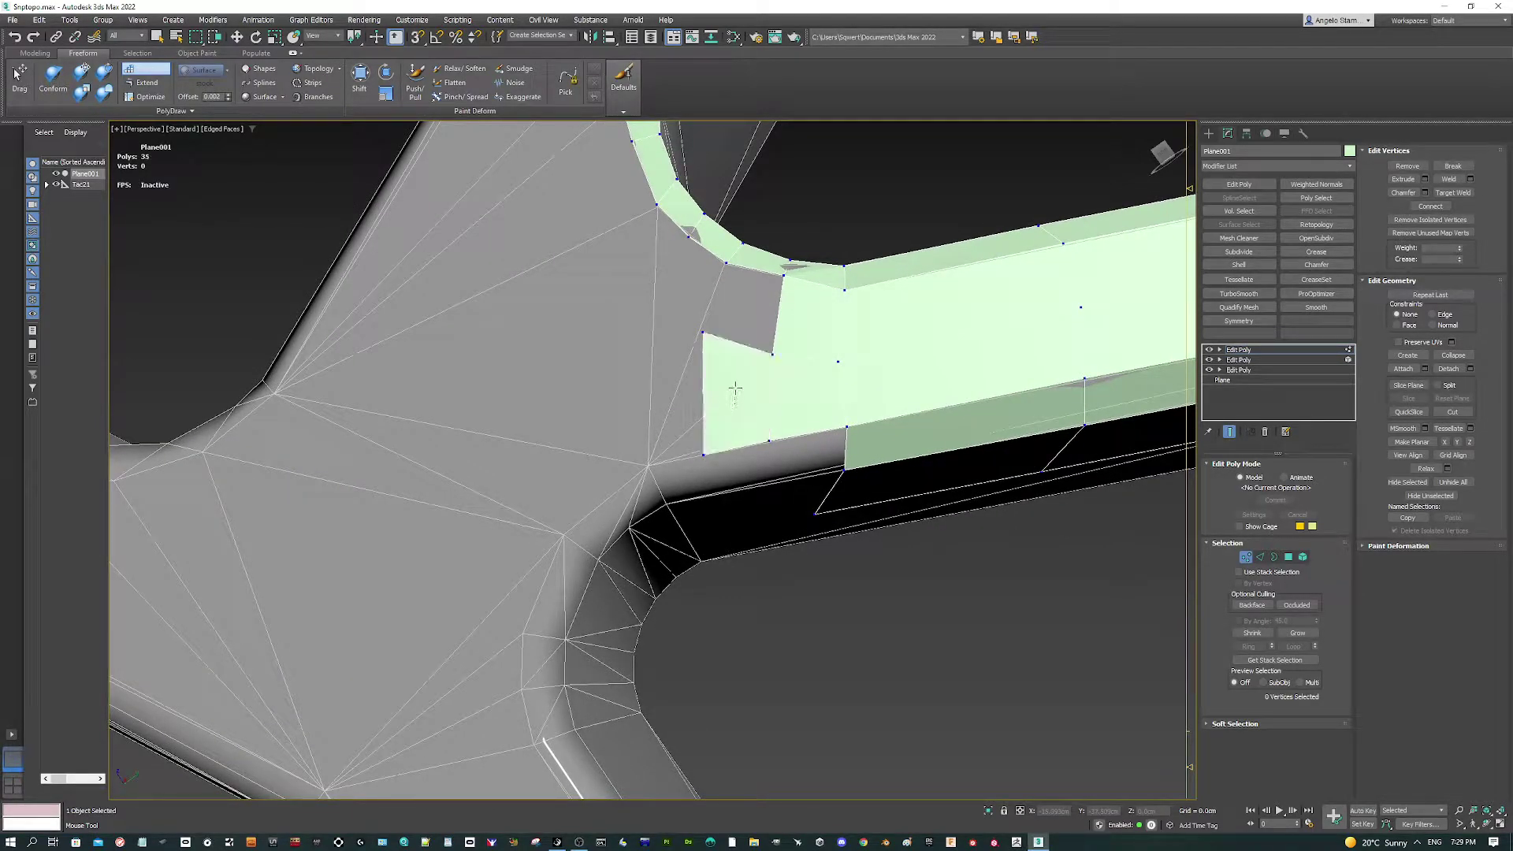
left_click(739, 309, "shift")
mouse_move(676, 284)
middle_mouse_down("alt")
mouse_move(659, 311)
mouse_move(686, 373)
middle_mouse_up("alt")
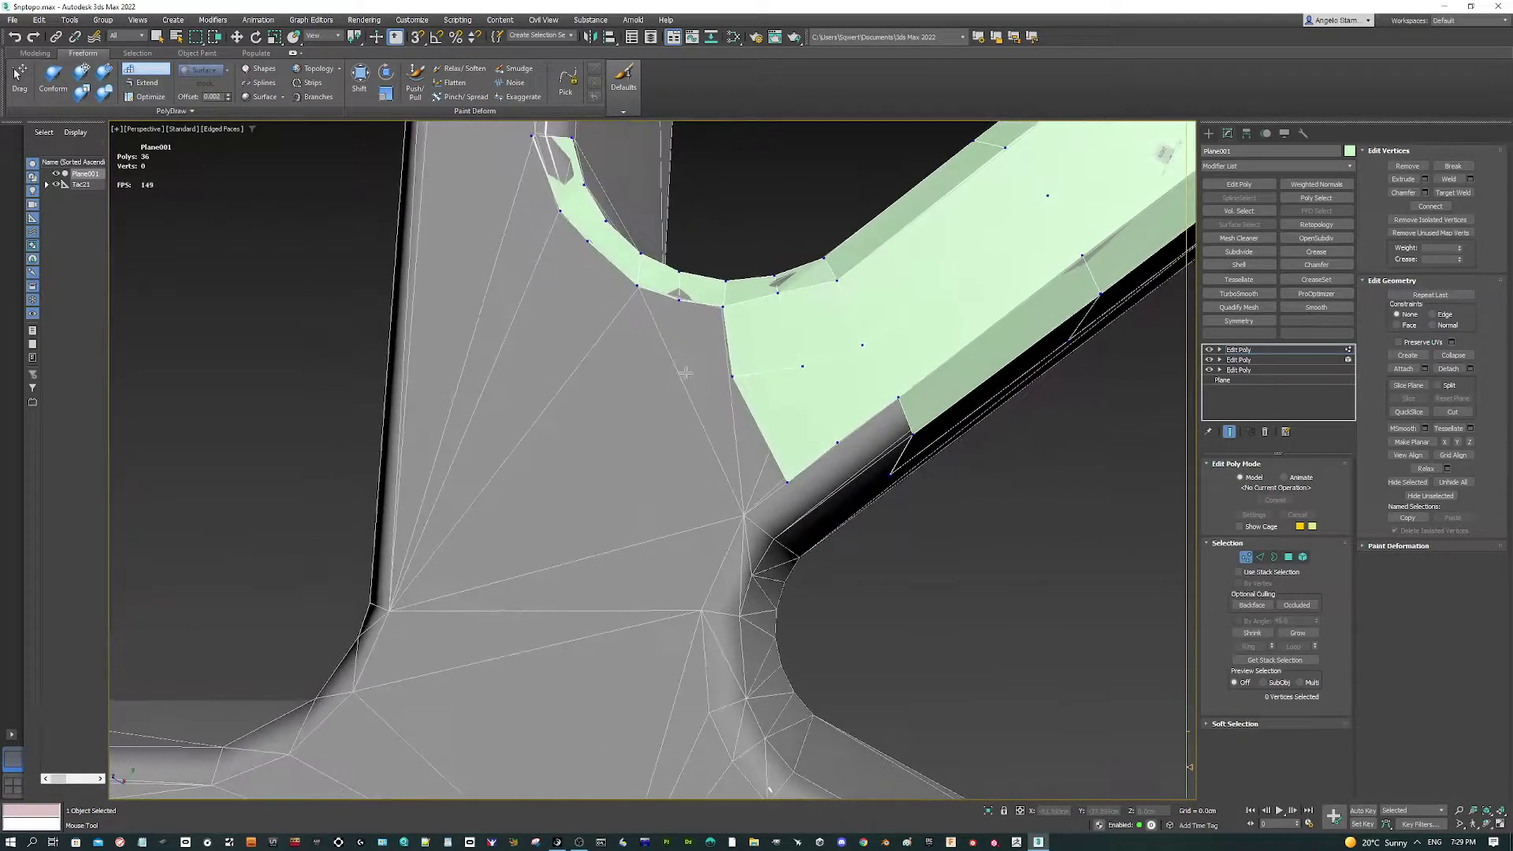
left_click(689, 348, "shift")
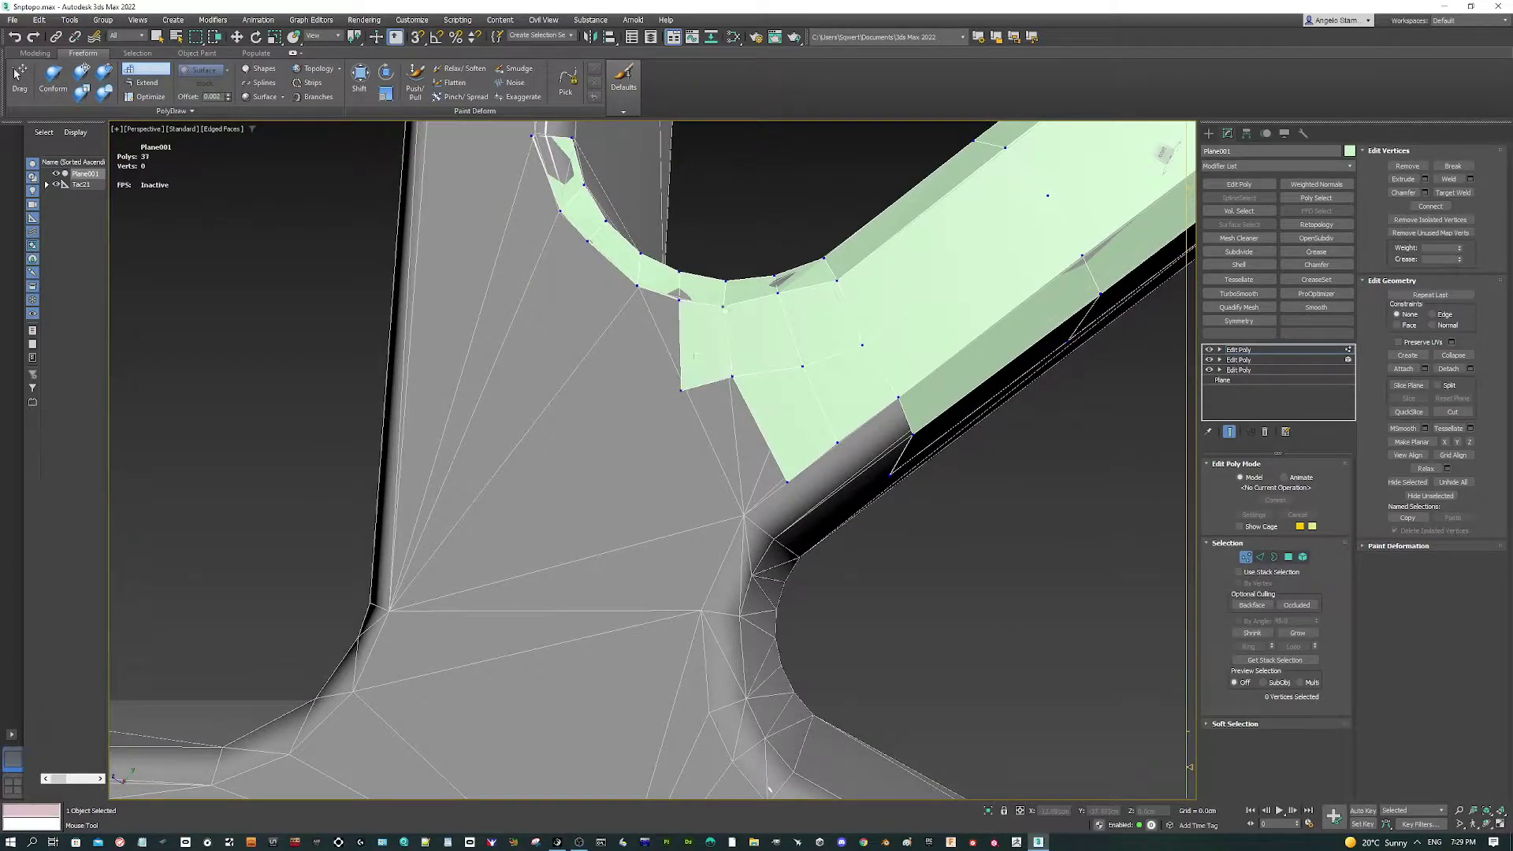
mouse_move(689, 347)
middle_mouse_down("alt")
mouse_move(755, 511)
mouse_move(870, 478)
mouse_move(902, 558)
middle_mouse_up("alt")
left_click(794, 481, "shift")
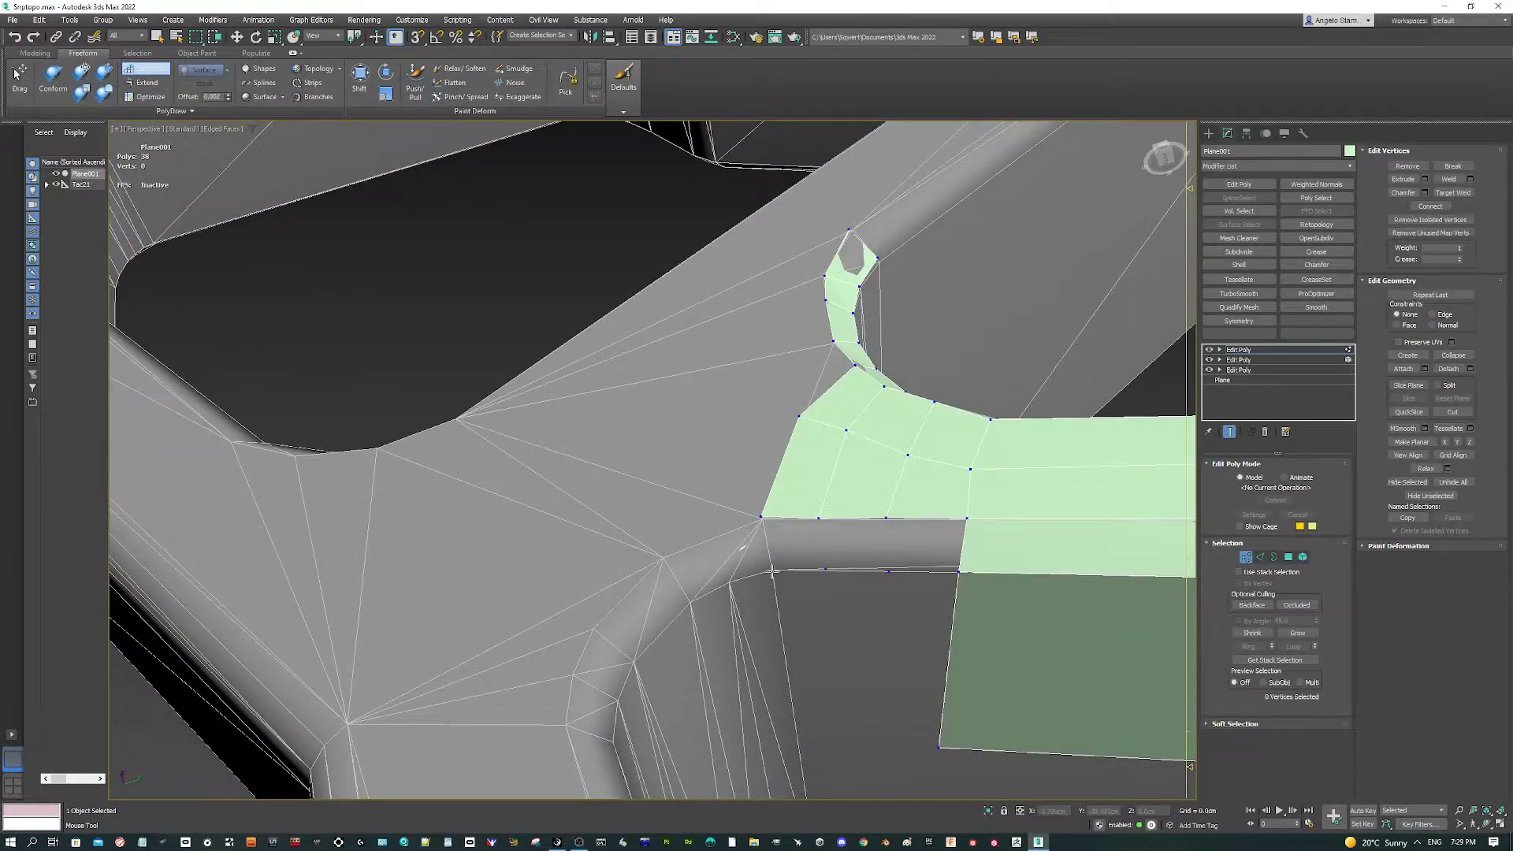
Add three quads in a row beneath the green strip.
left_click(924, 547, "shift")
left_click(843, 547, "shift")
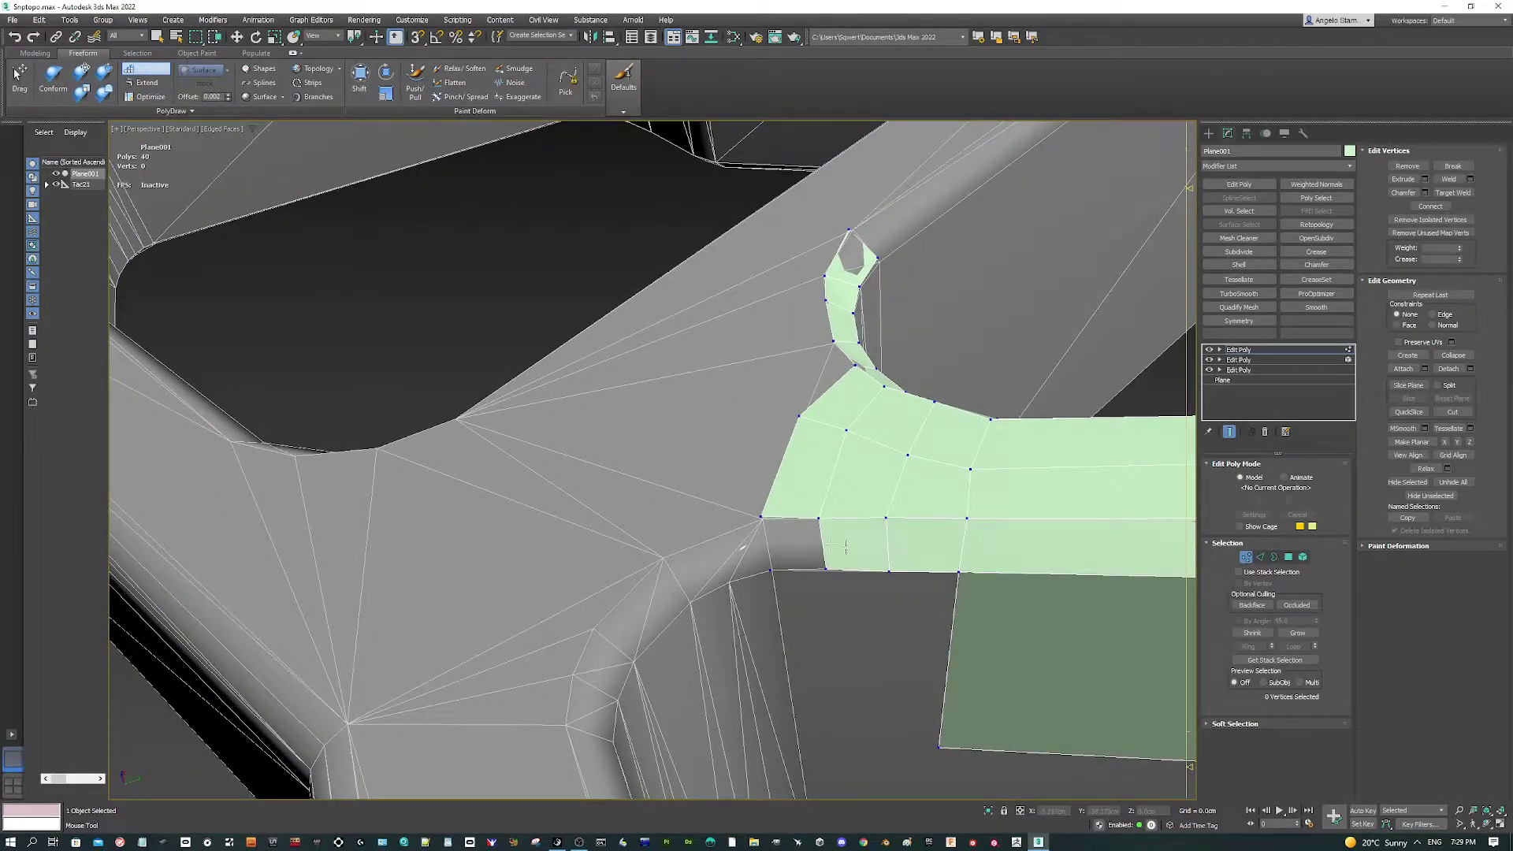
left_click(791, 545, "shift")
mouse_move(791, 547)
middle_mouse_down("alt")
mouse_move(775, 508)
mouse_move(817, 433)
mouse_move(824, 534)
middle_mouse_up("alt")
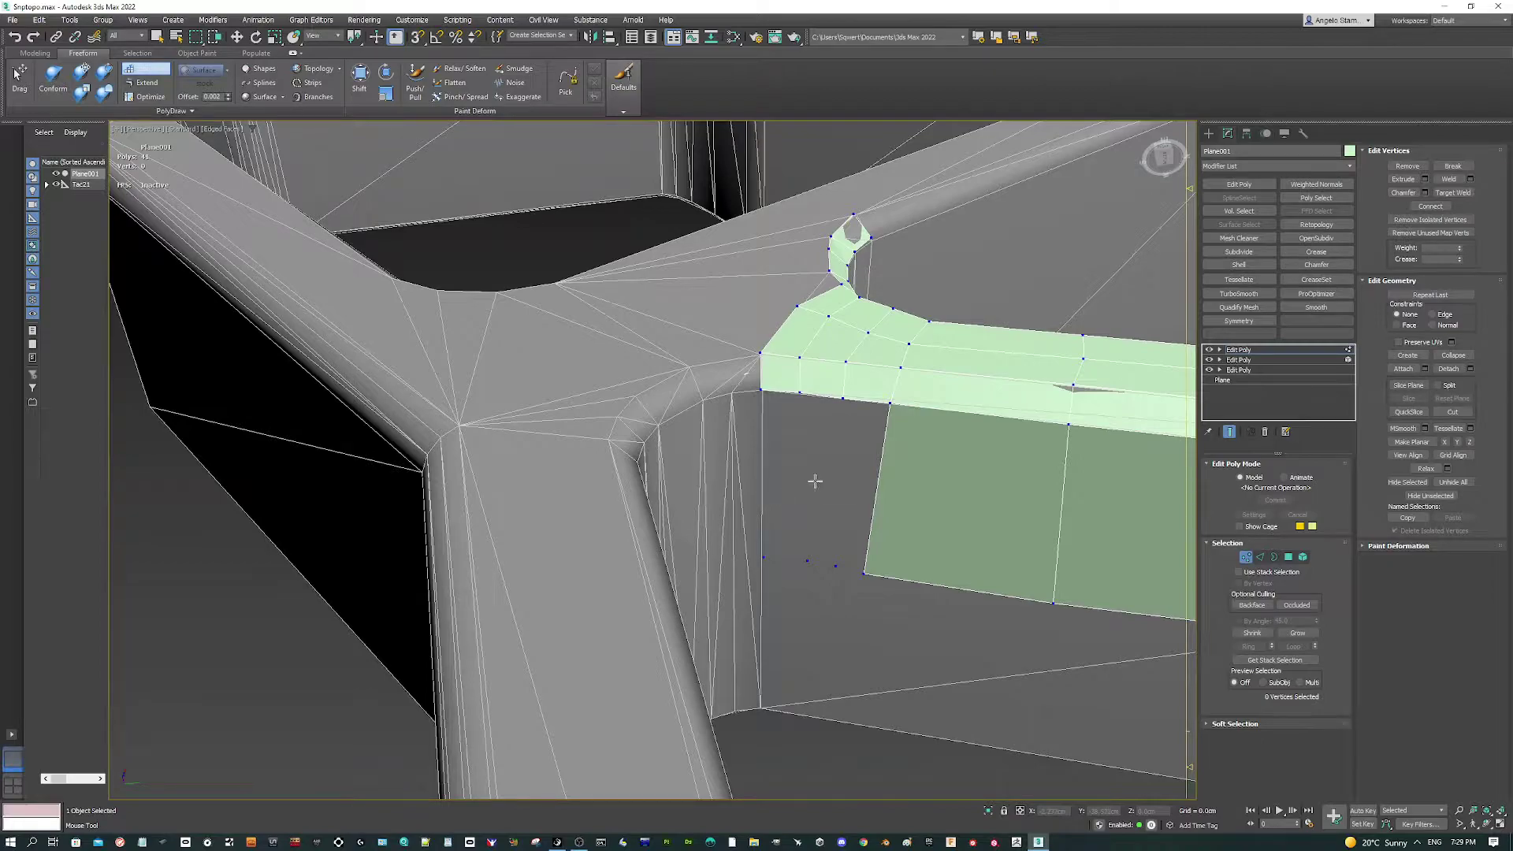
Move the side wall's edge vertices left and cap the corner with a new polygon.
left_click(840, 405)
left_click(890, 404, "ctrl")
left_click_drag(856, 482, 785, 473)
left_click(761, 390)
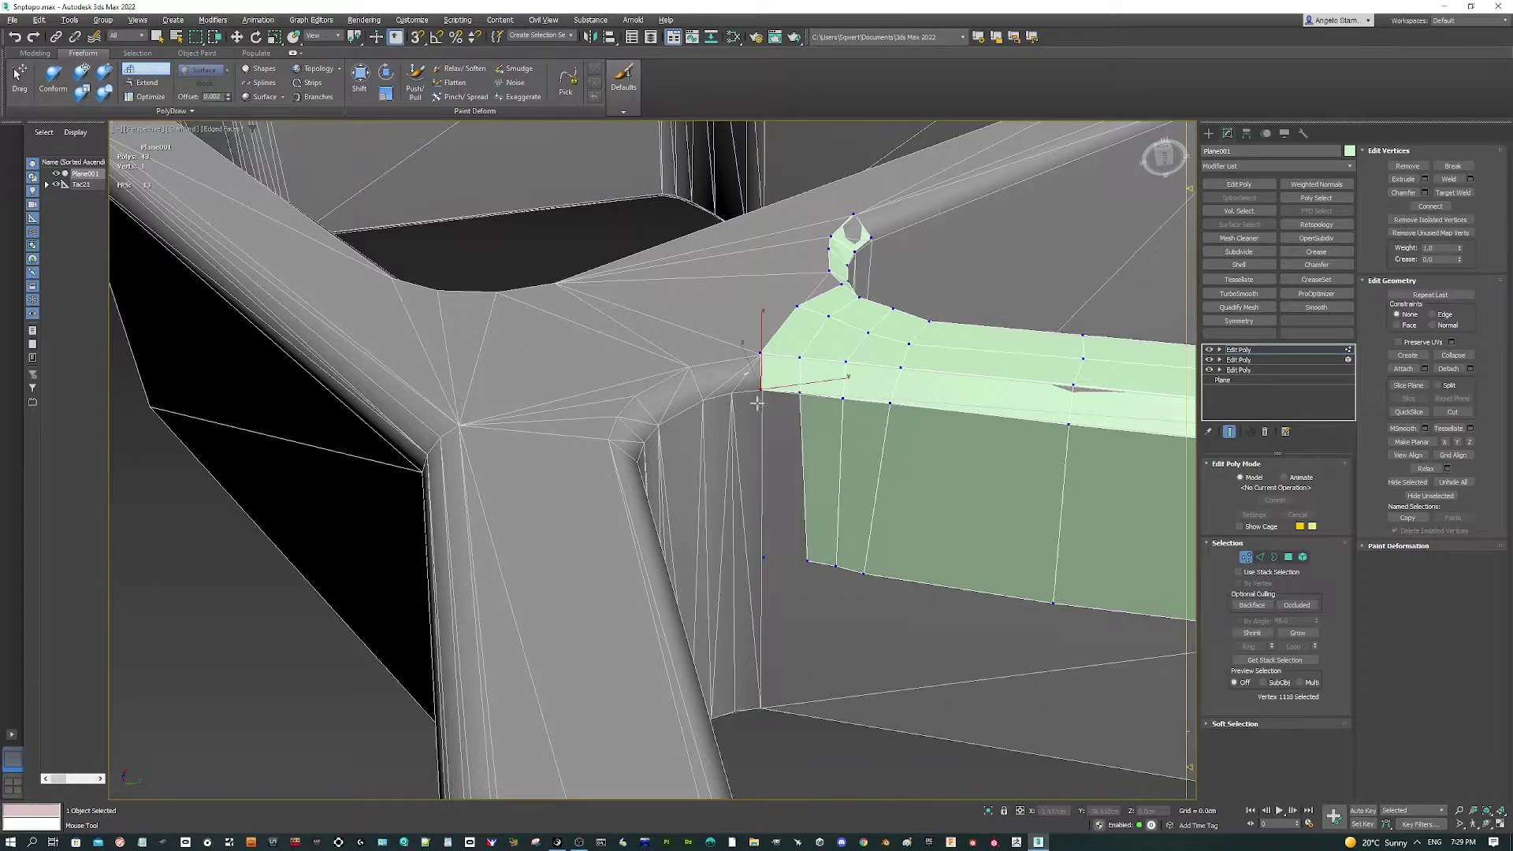
left_click(765, 554, "ctrl")
key("ctrl+shift+f")
mouse_move(779, 490)
middle_mouse_down("alt")
mouse_move(691, 489)
mouse_move(765, 431)
middle_mouse_up("alt")
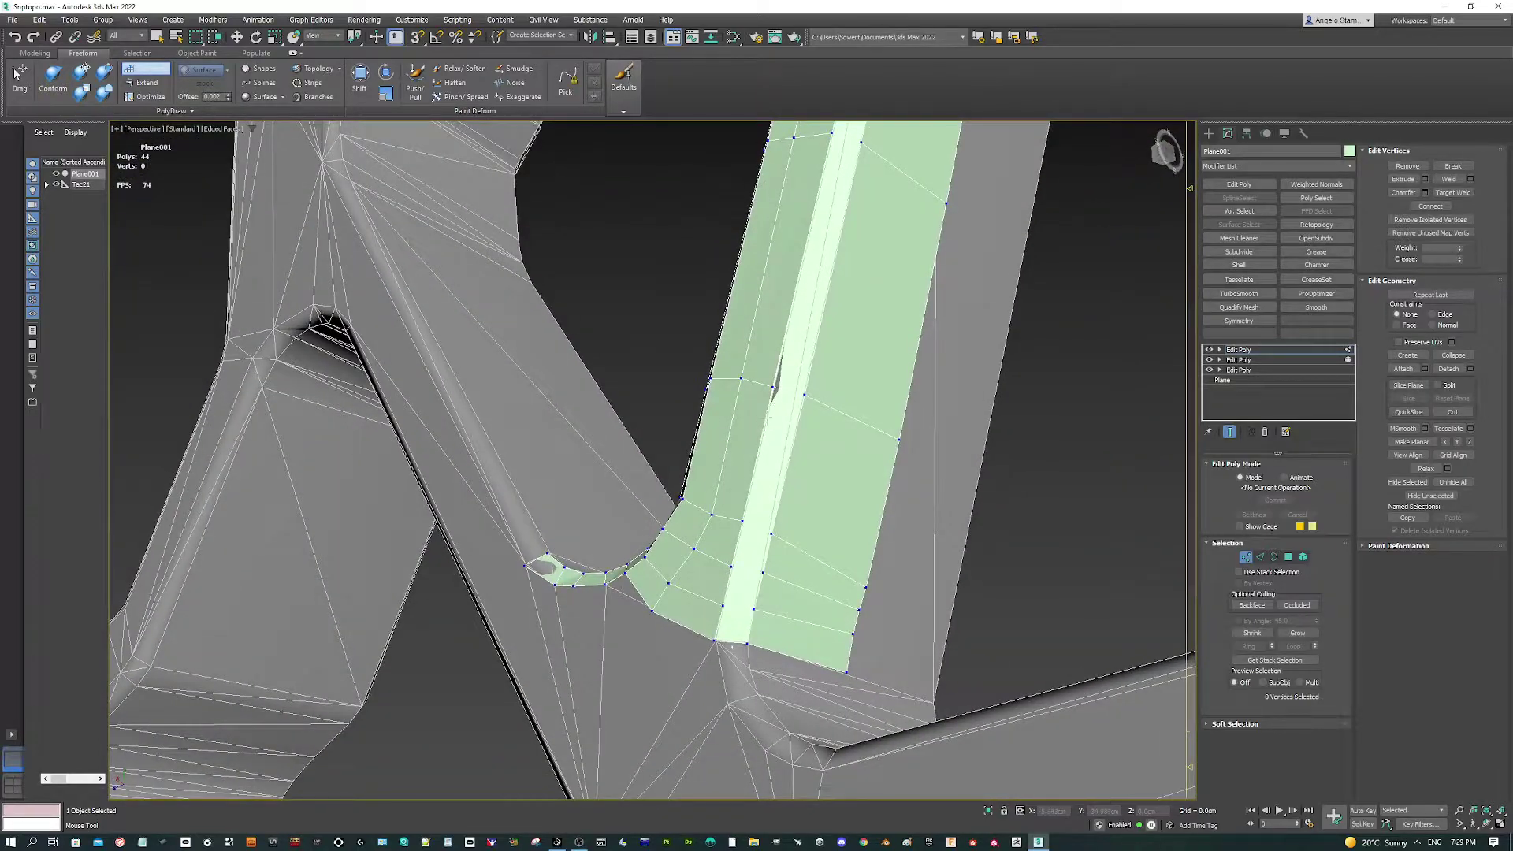
Place a new PolyDraw vertex on the curved tube surface at the junction.
left_click(774, 387)
left_click(695, 377)
mouse_move(695, 378)
middle_mouse_down("alt")
mouse_move(726, 422)
mouse_move(713, 452)
mouse_move(930, 508)
middle_mouse_up("alt")
left_click(926, 474)
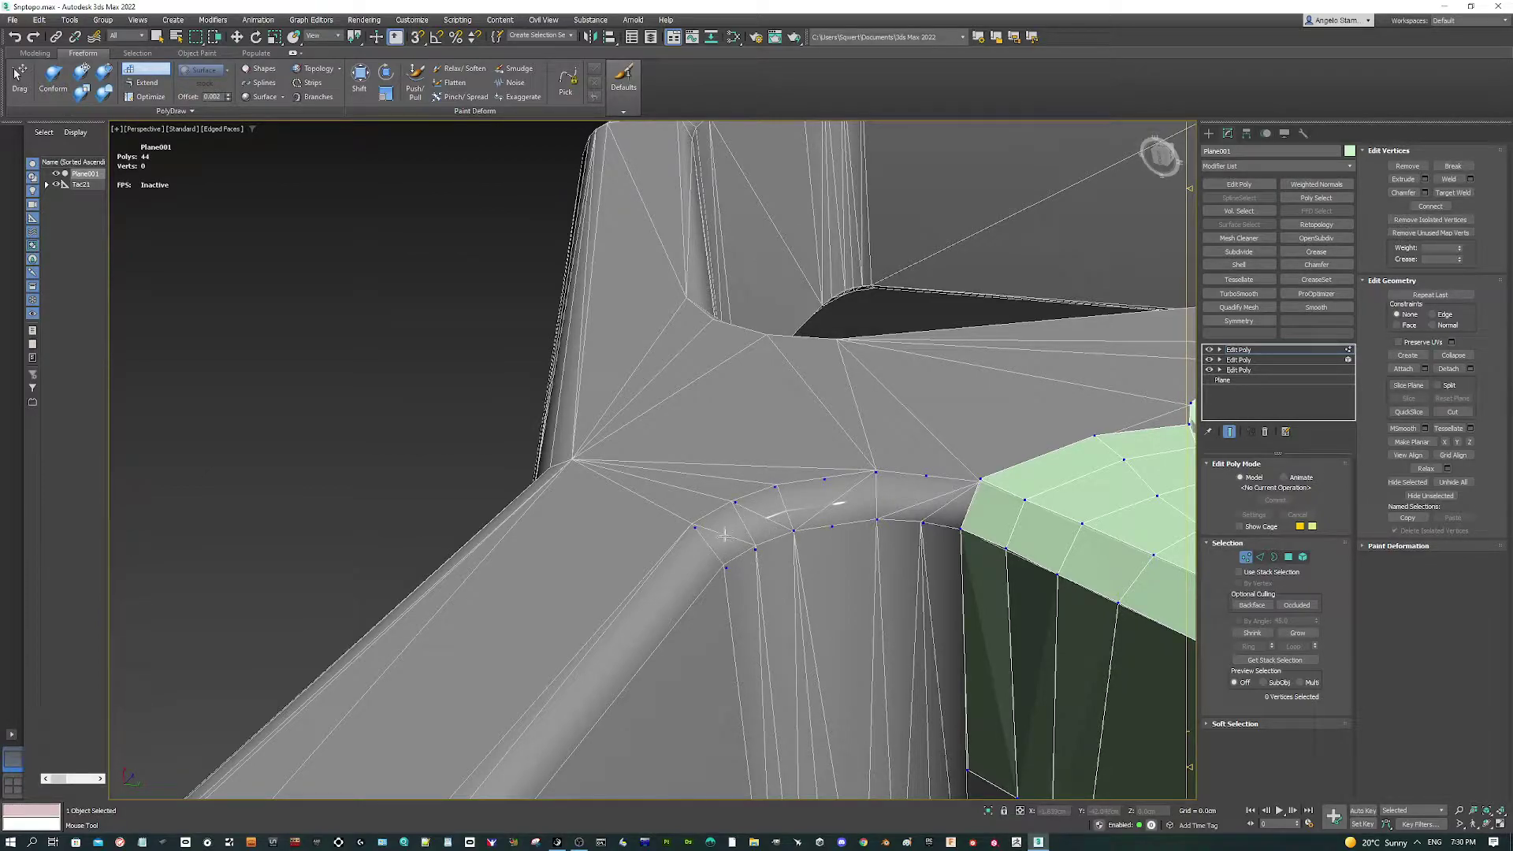
Draw six quads along the tube, undoing an unwanted pillar triangle.
mouse_move(724, 536)
left_mouse_down("shift")
mouse_move(895, 491)
mouse_move(954, 504)
left_mouse_up("shift")
mouse_move(811, 433)
middle_mouse_down("alt")
mouse_move(788, 425)
mouse_move(858, 543)
middle_mouse_up("alt")
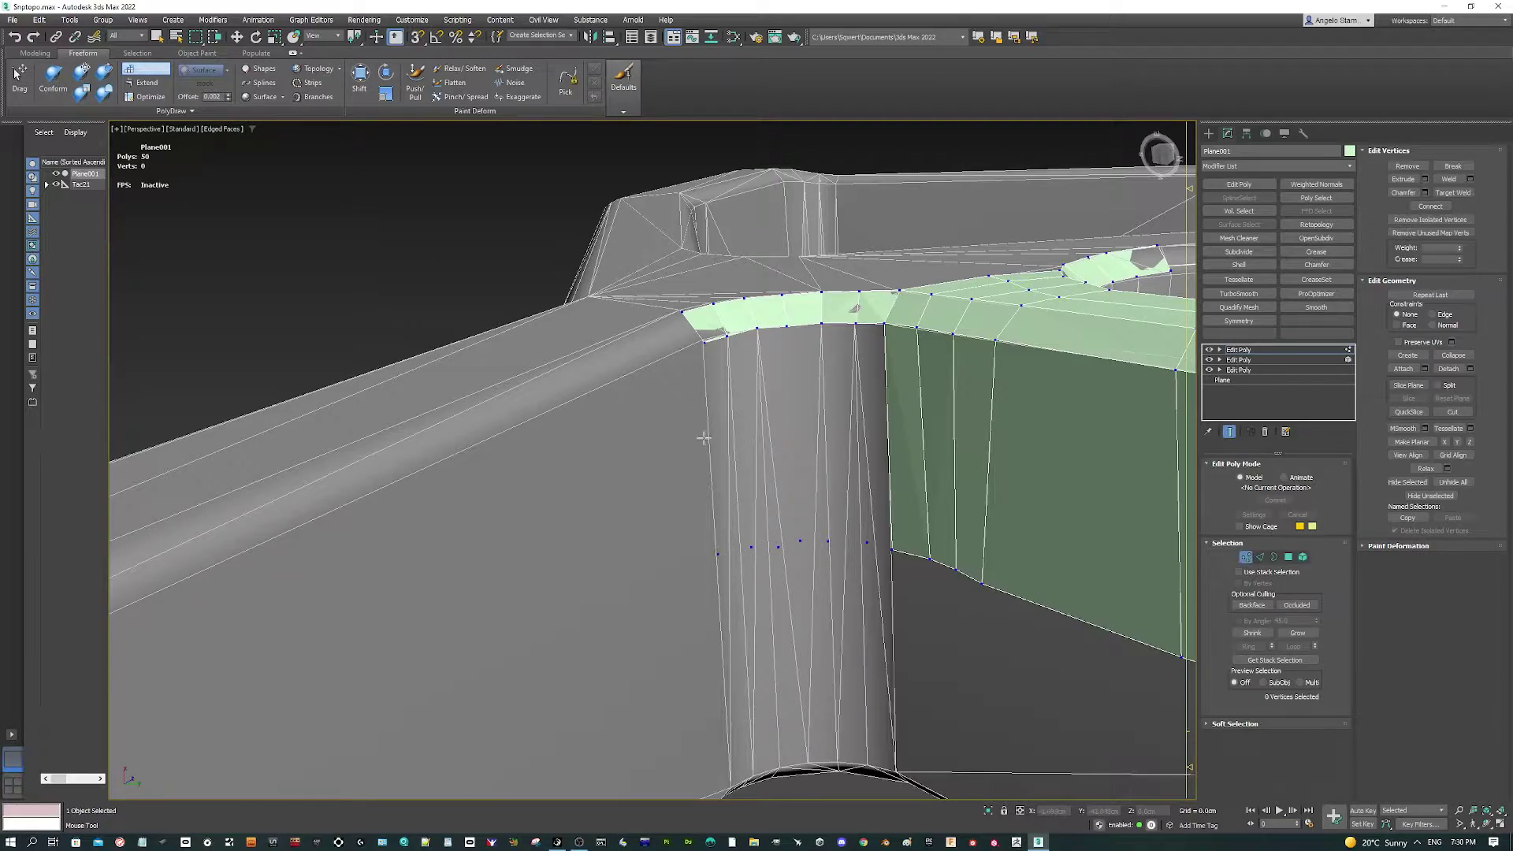
left_click(867, 542)
left_click(864, 384, "shift")
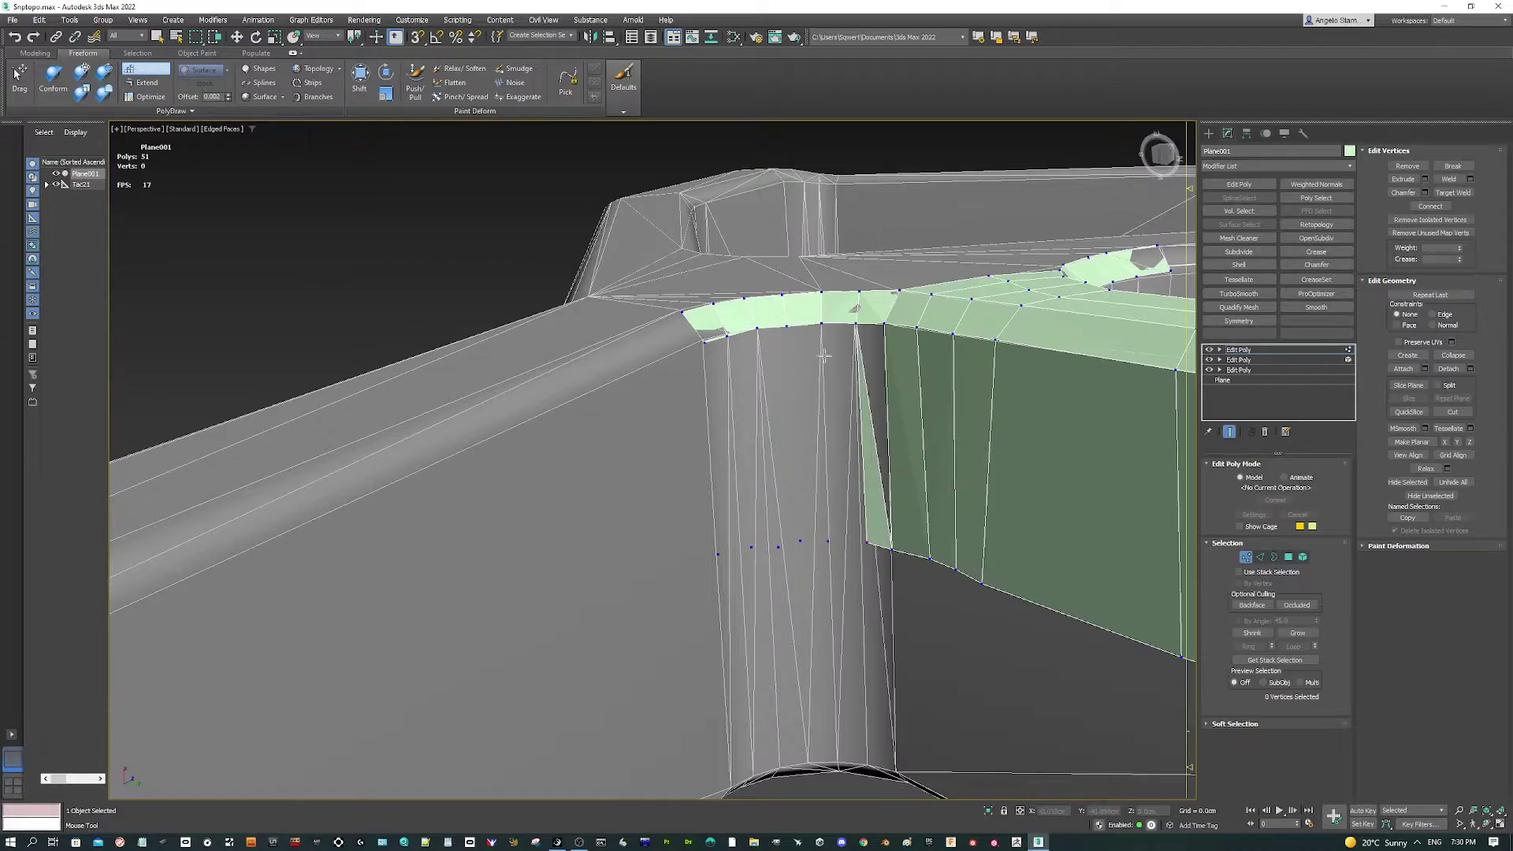
key("ctrl+z")
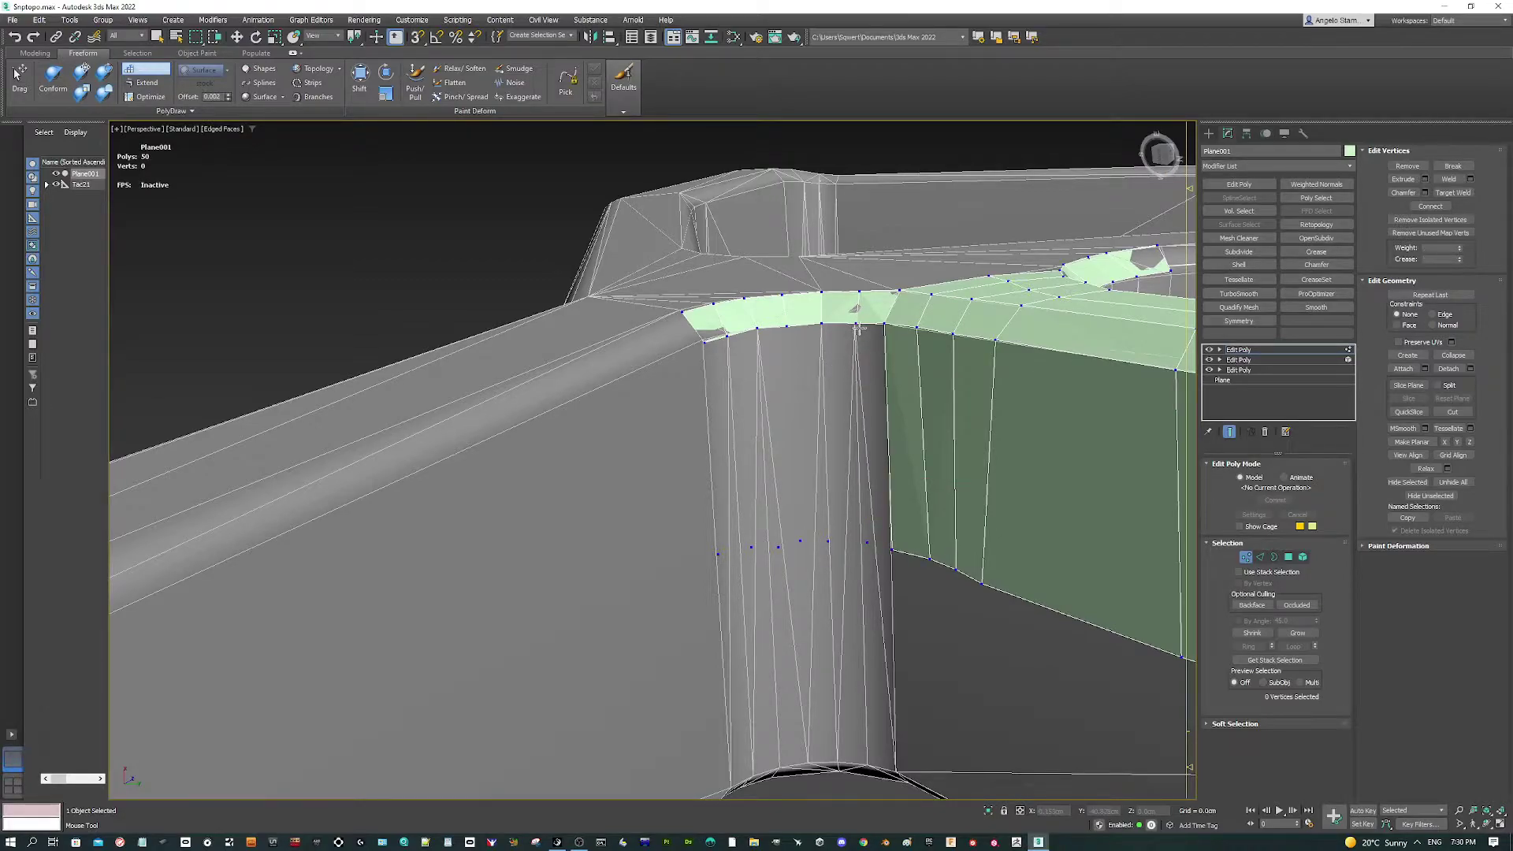
Bridge the pillar edge to the green wall and fill the adjacent gap.
left_click(855, 325)
left_click(867, 543, "ctrl")
left_click(892, 549, "ctrl")
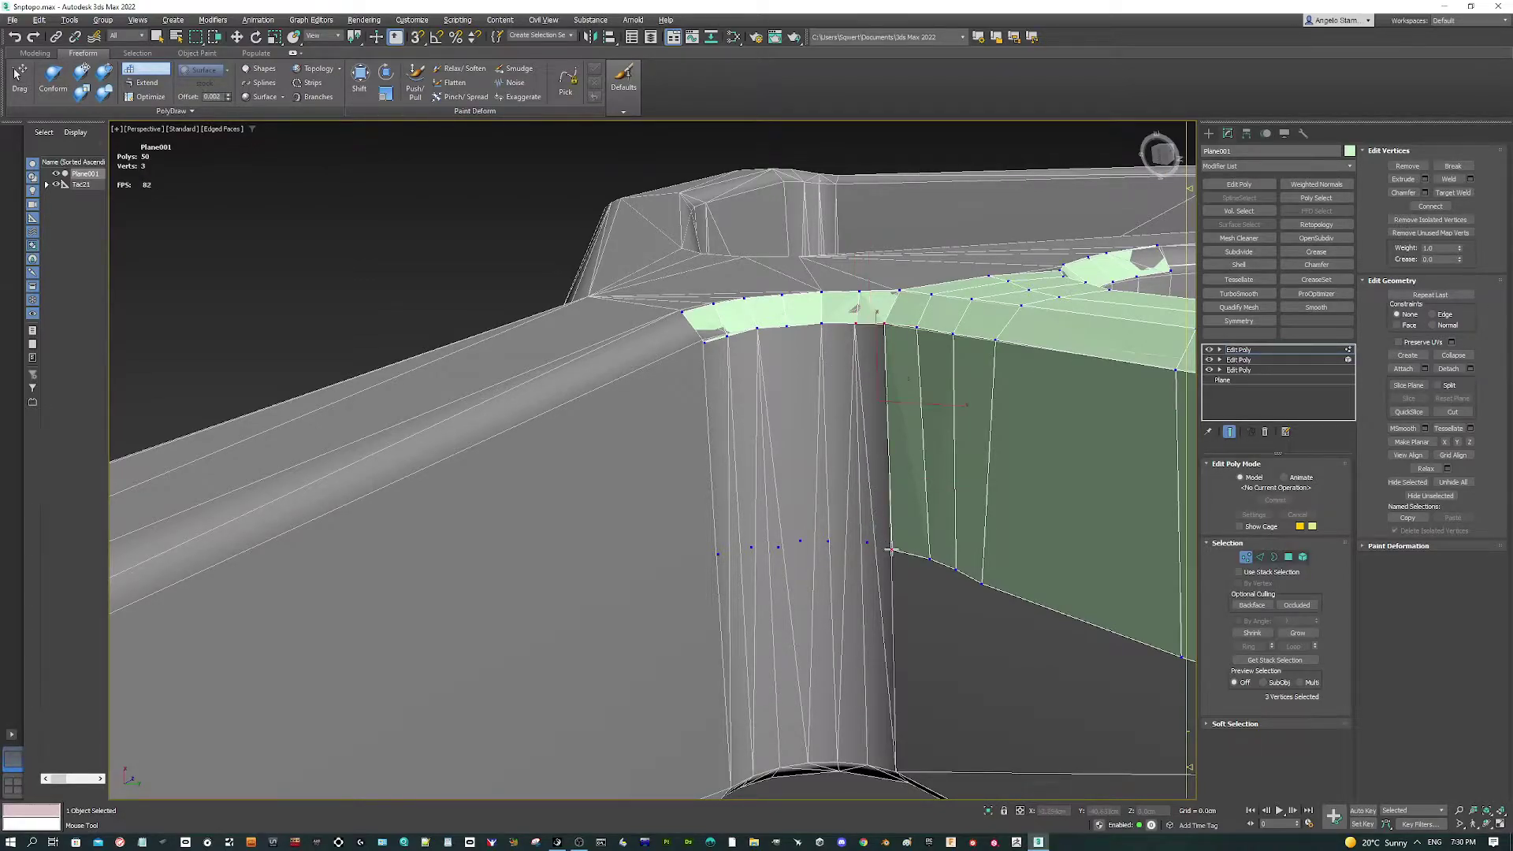
left_click(874, 513, "shift")
left_click_drag(815, 276, 859, 331)
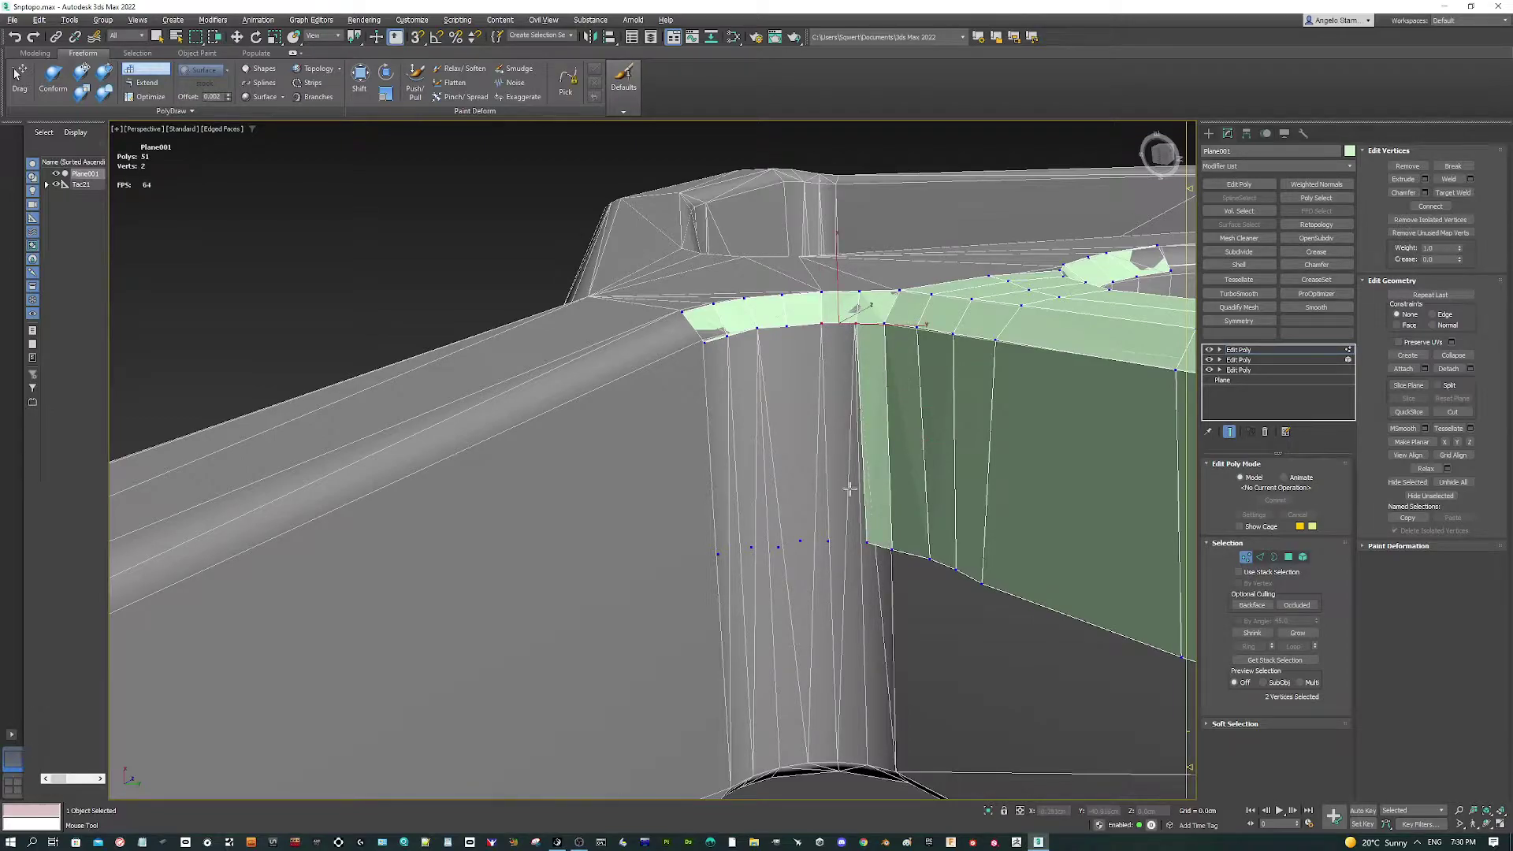
left_click(867, 542, "ctrl")
left_click(848, 504, "shift")
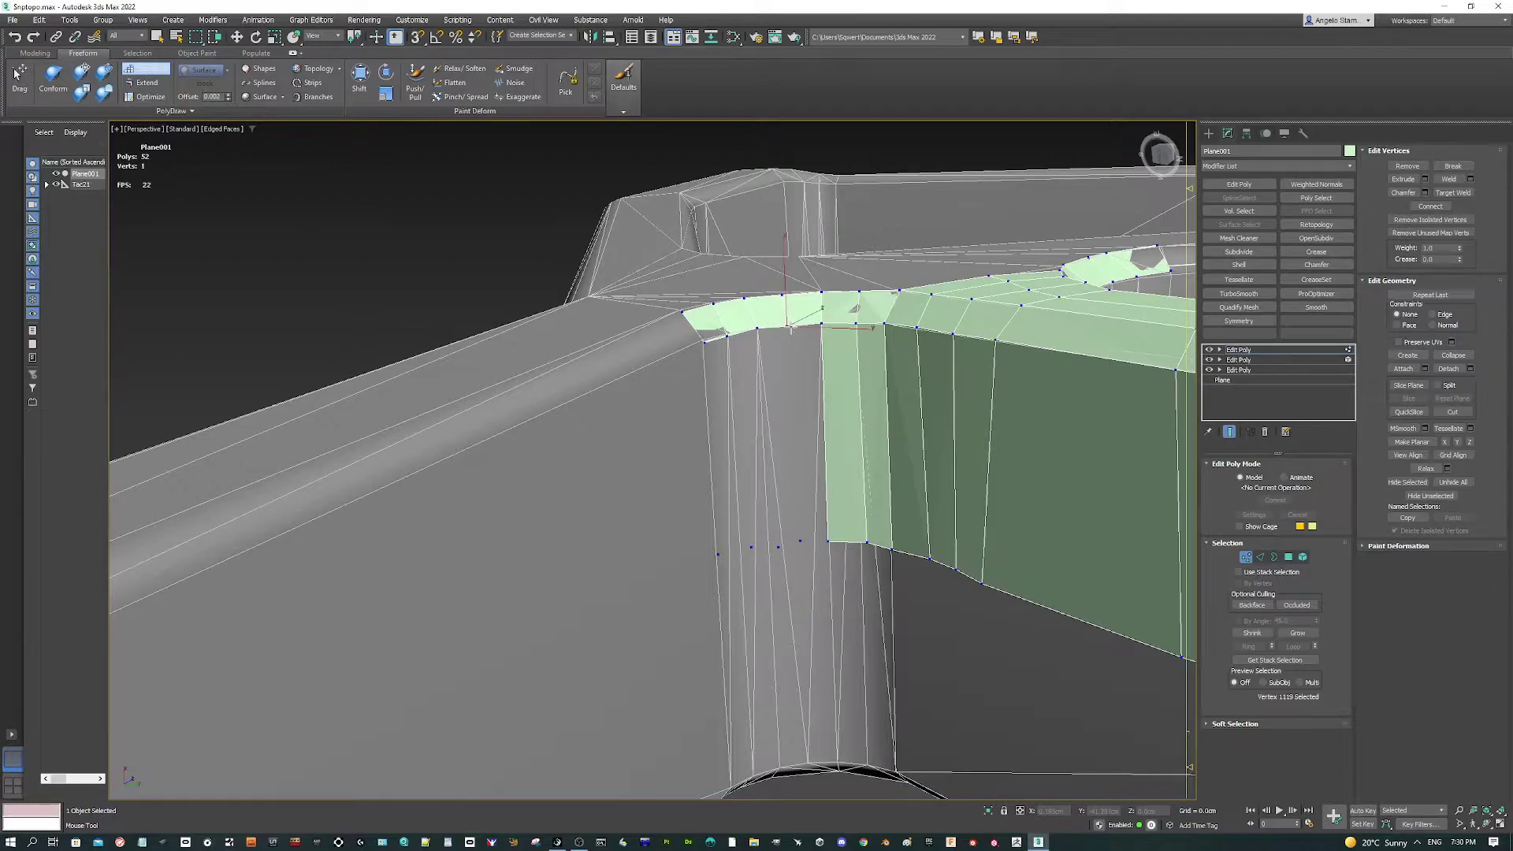
Fill the next column gaps down the strip with quads.
left_click_drag(780, 304, 827, 335)
left_click(826, 542, "ctrl")
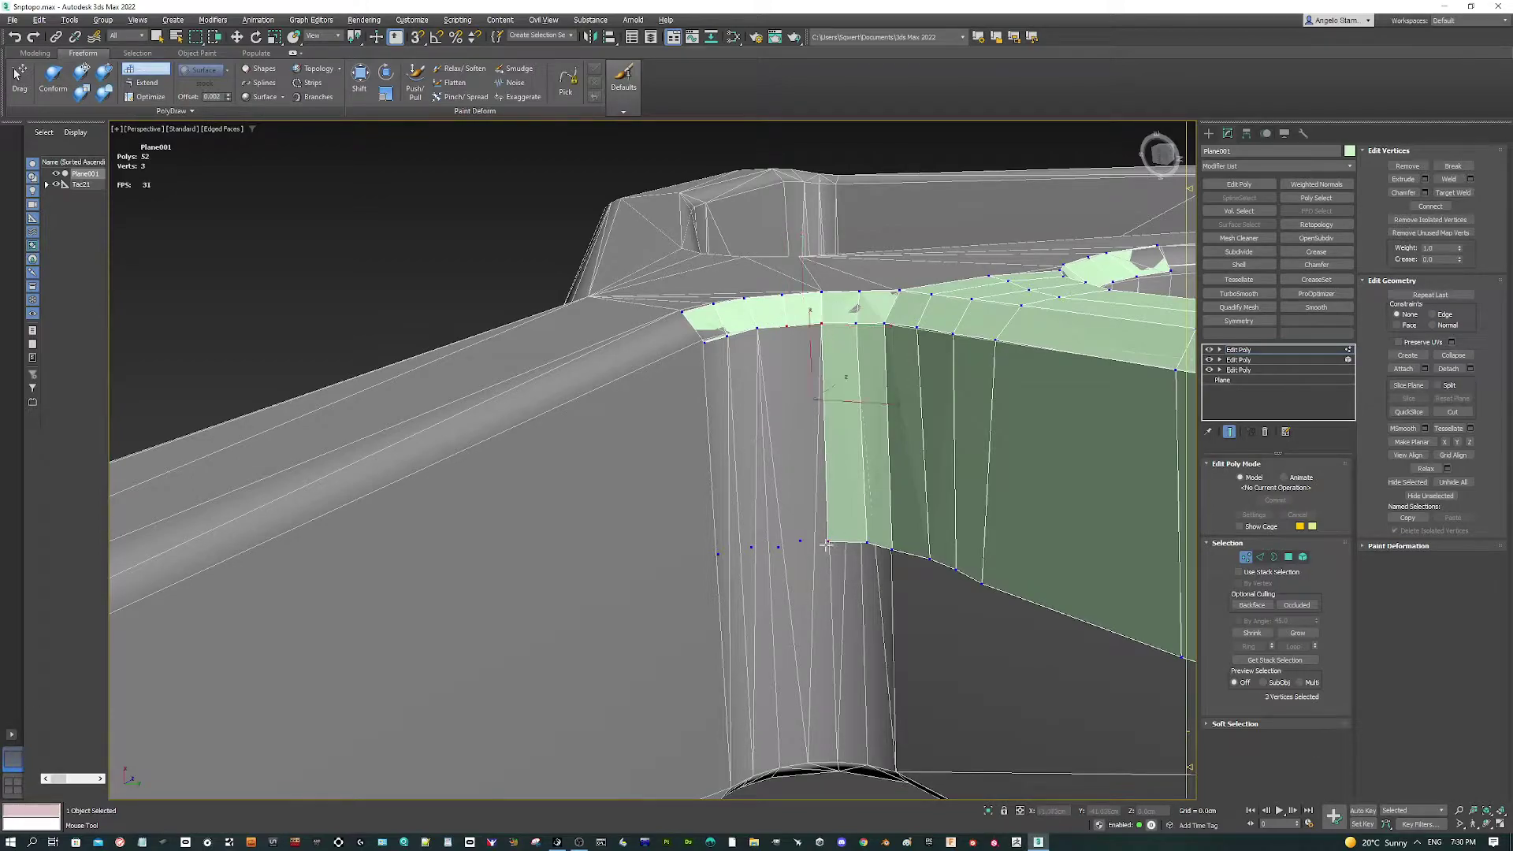
left_click(814, 471, "shift")
left_click_drag(749, 300, 796, 337)
left_click(798, 541, "ctrl")
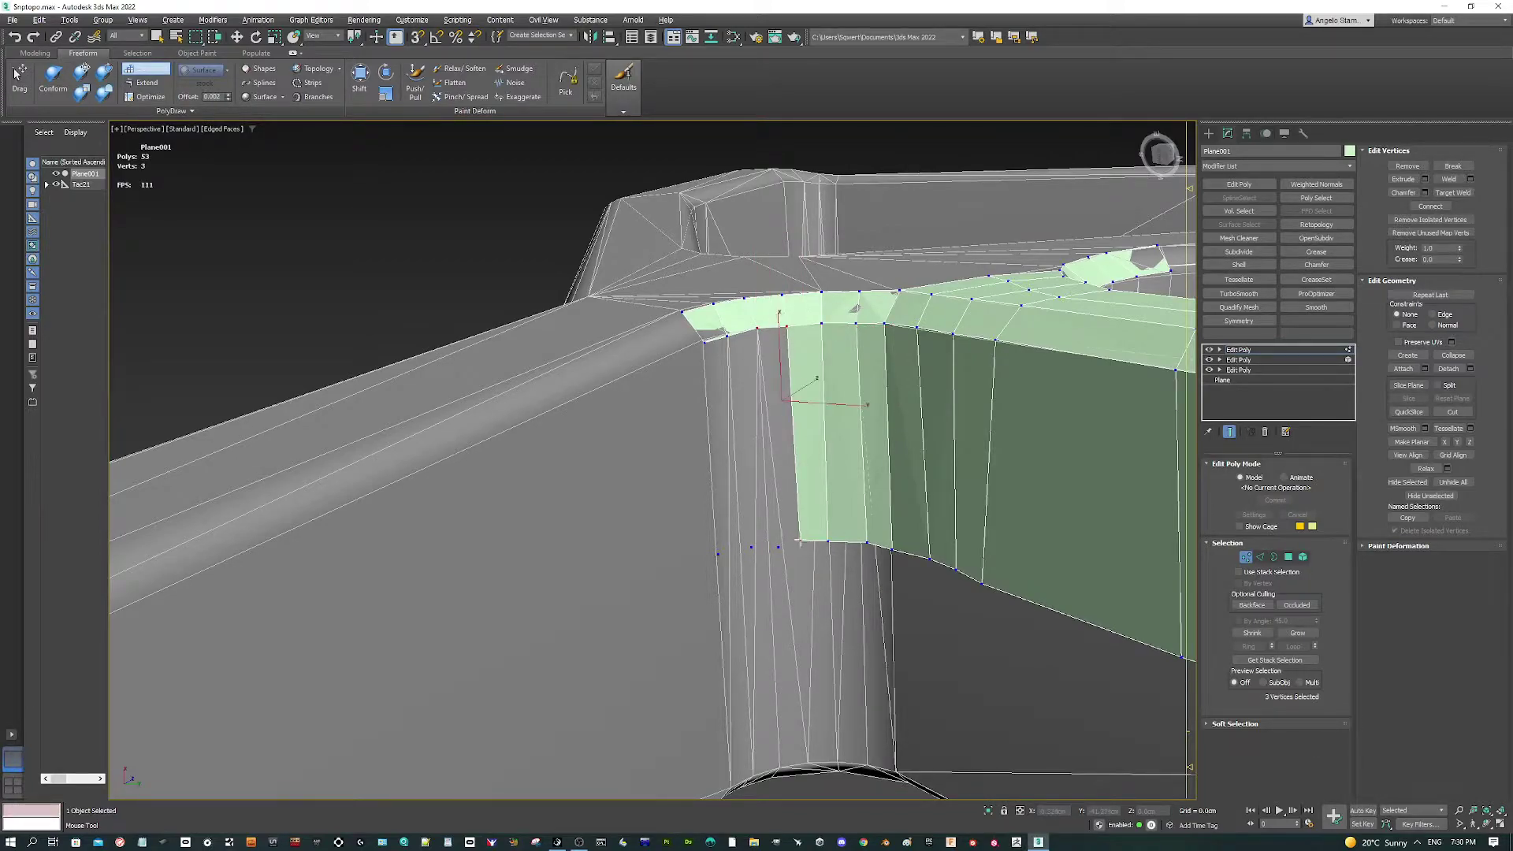
left_click(784, 477, "shift")
Fill the remaining column gaps beside the green strip with quads.
left_click(727, 336)
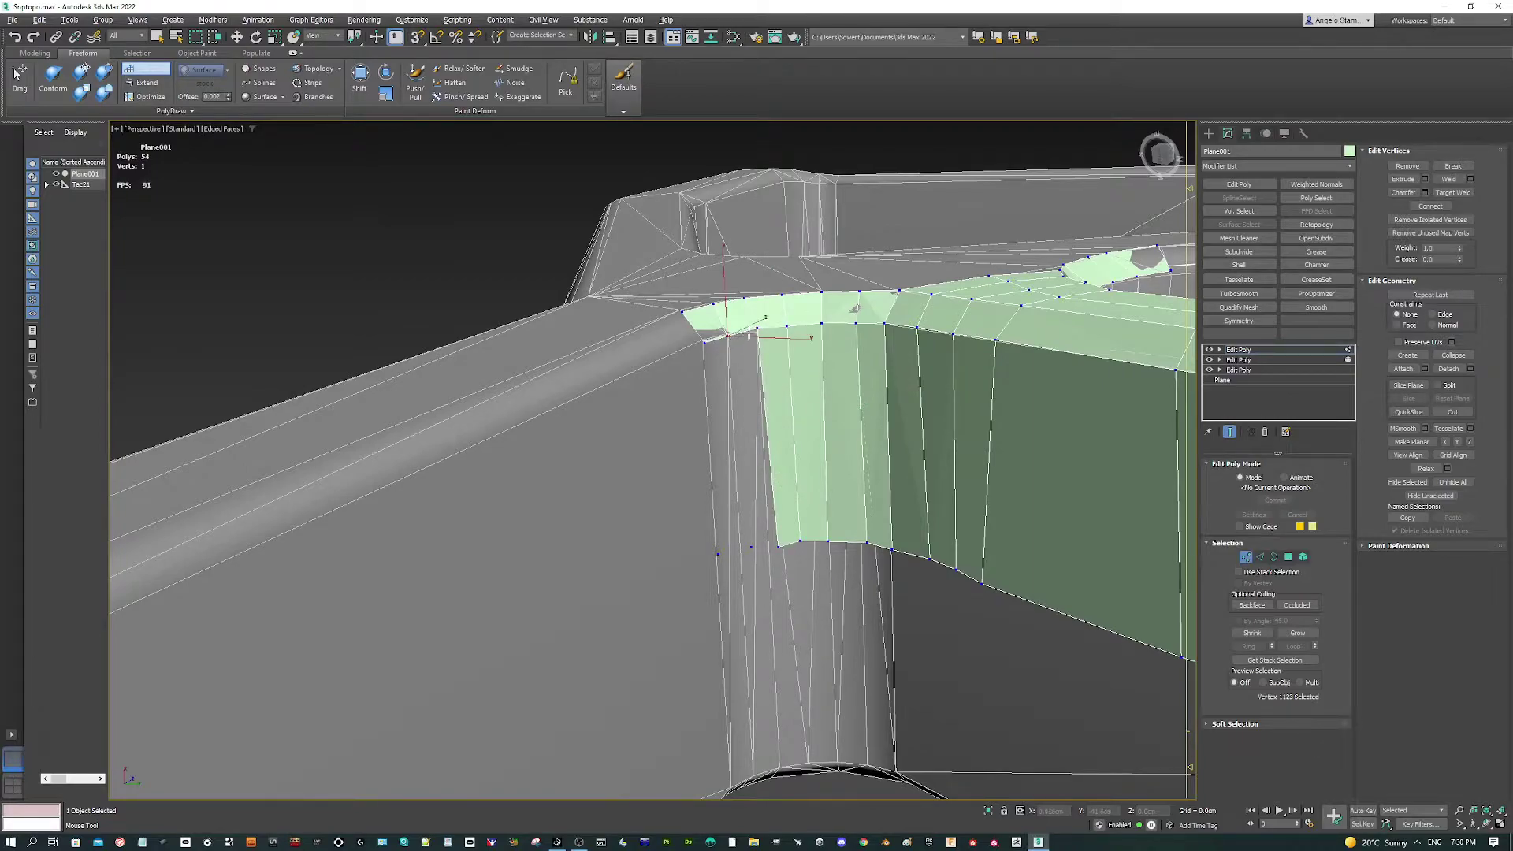
left_click(722, 455, "shift")
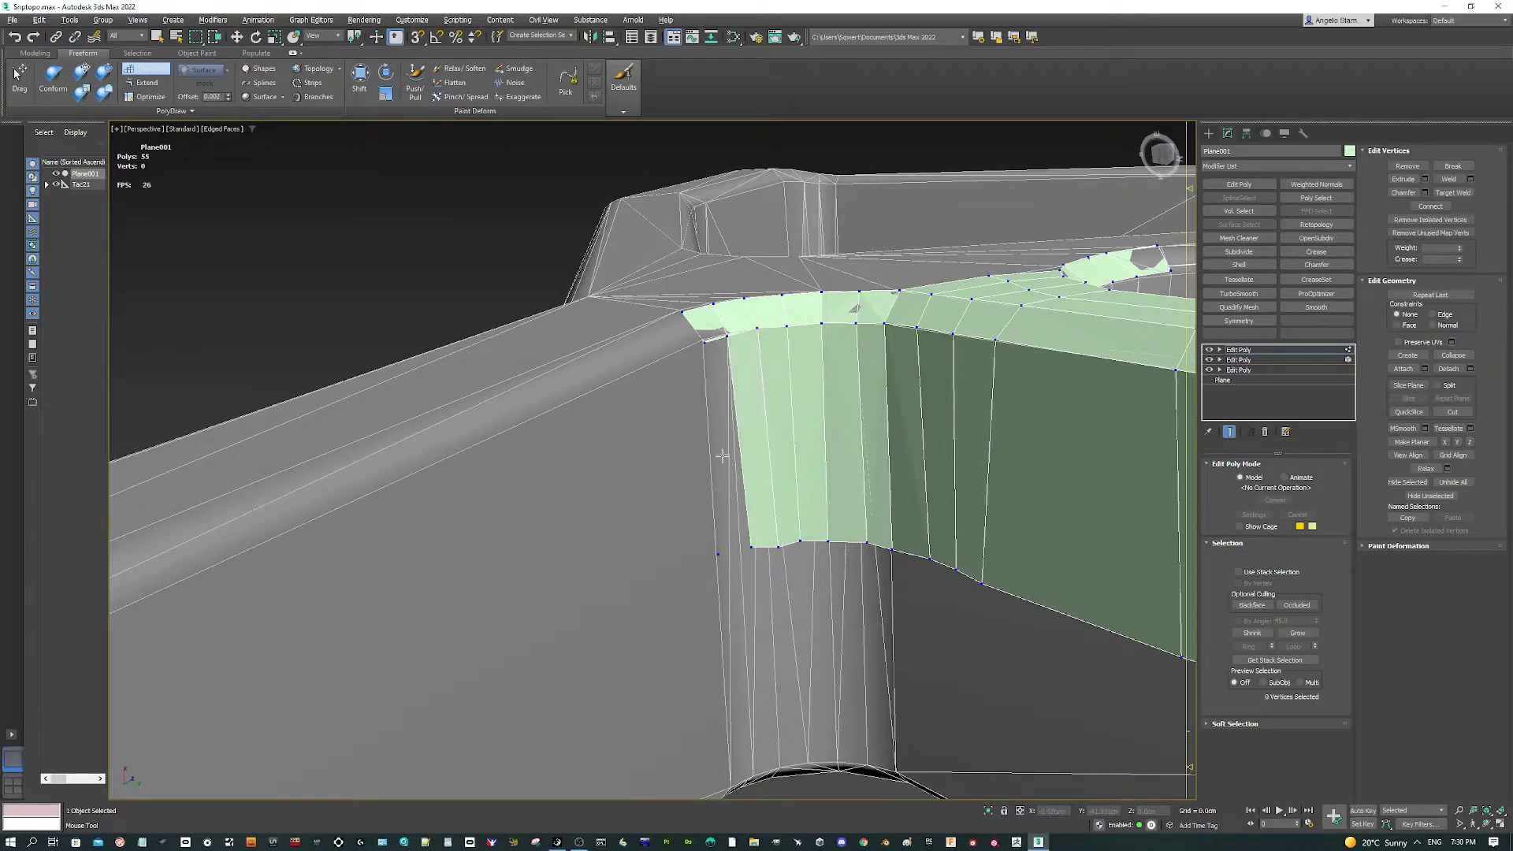
left_click_drag(697, 351, 755, 323)
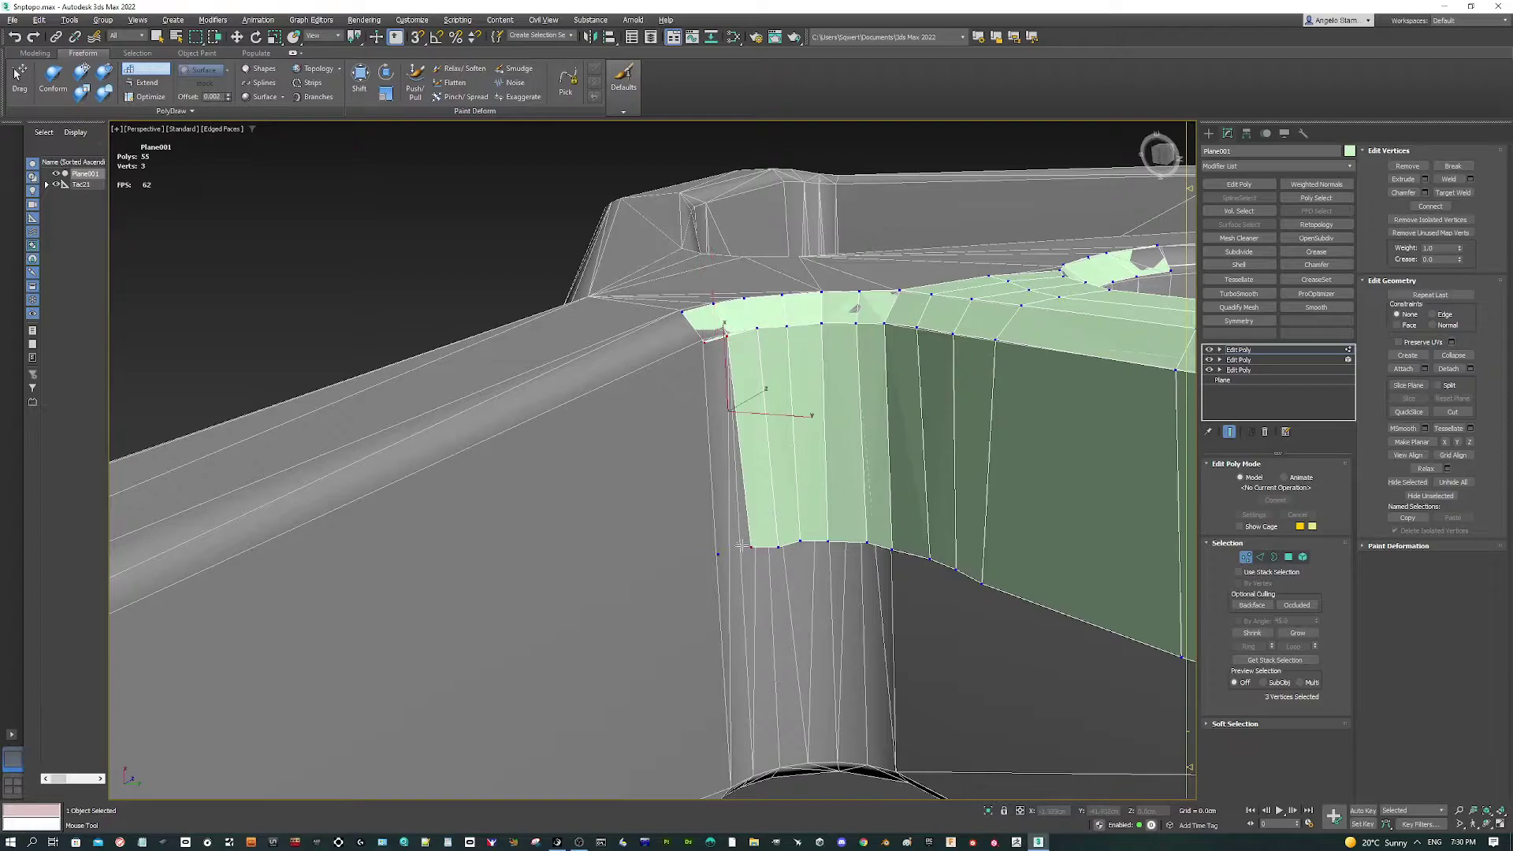
left_click_drag(743, 526, 713, 552, "ctrl")
left_click(724, 490, "shift")
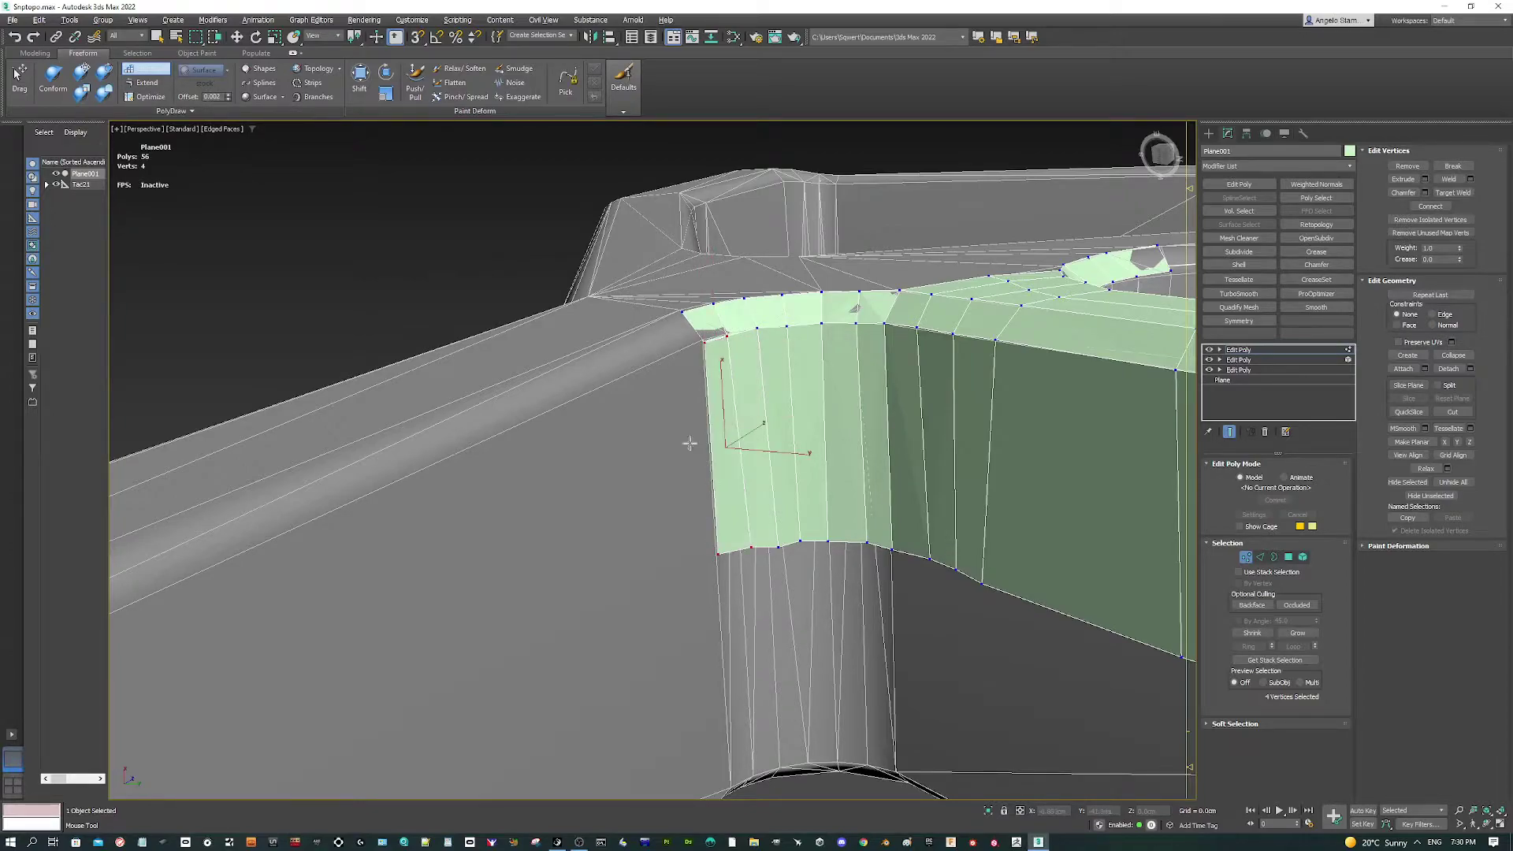
Create the first two quads of the new patch on the tube with Shift+C.
mouse_move(666, 389)
middle_mouse_down("alt")
mouse_move(775, 469)
mouse_move(736, 442)
mouse_move(660, 428)
middle_mouse_up("alt")
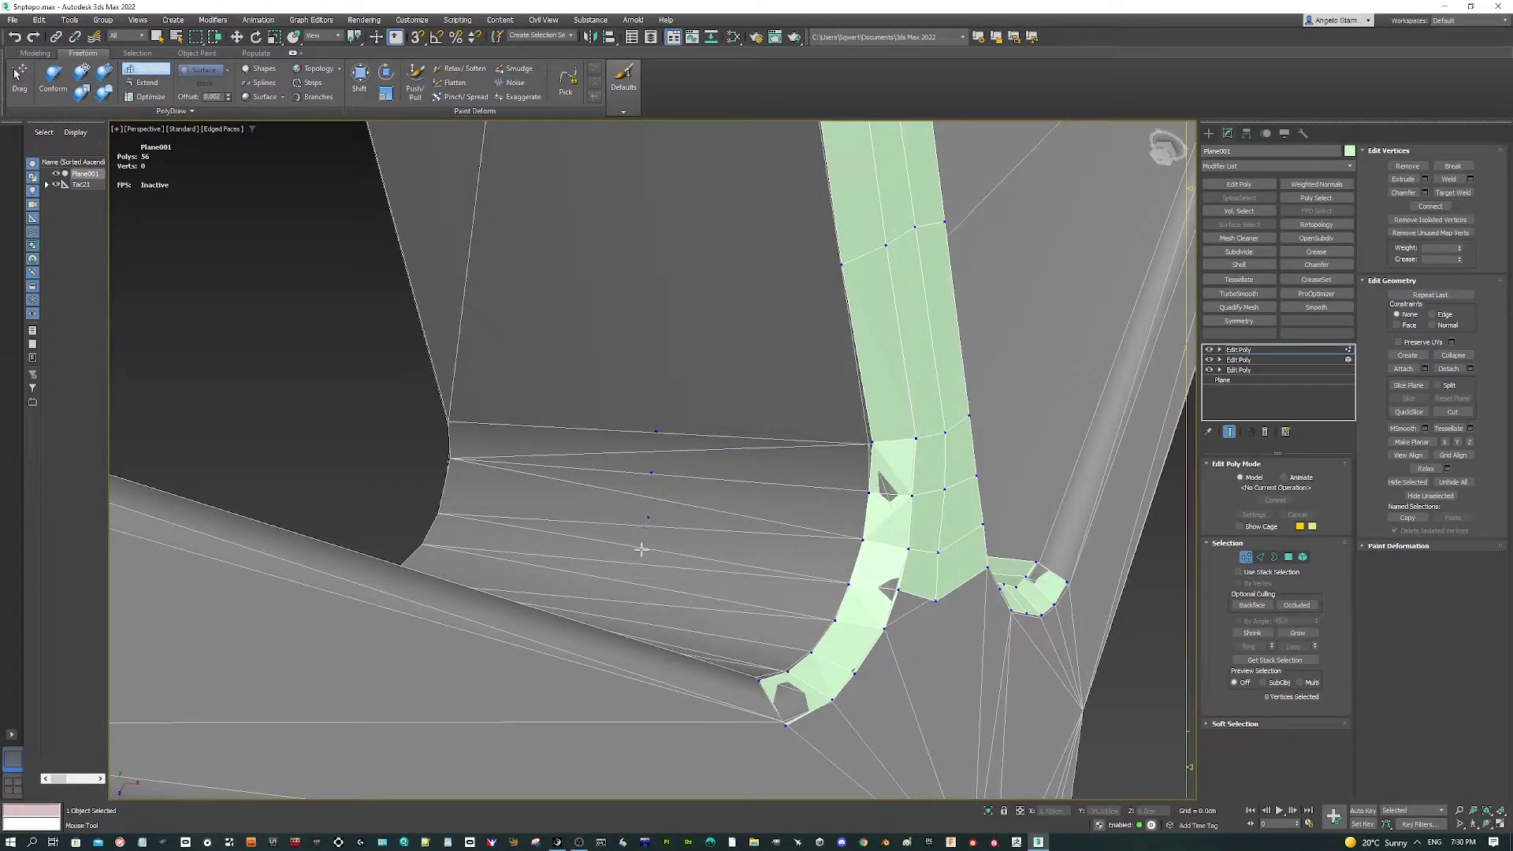
middle_click_drag(636, 567, 628, 432, "alt")
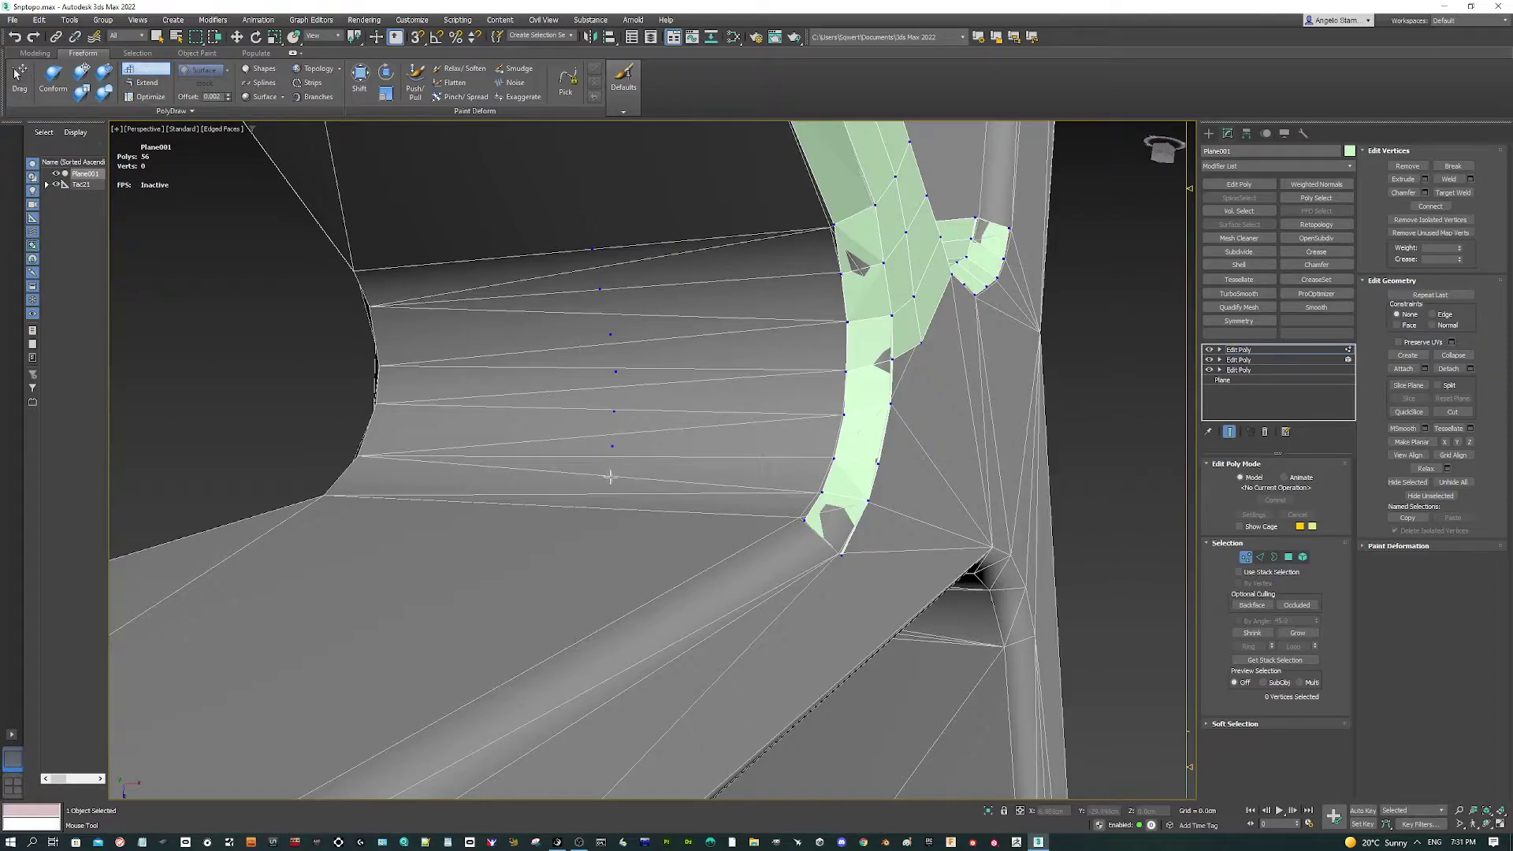
mouse_move(610, 477)
middle_mouse_down("alt")
mouse_move(614, 530)
mouse_move(644, 496)
mouse_move(670, 526)
middle_mouse_up("alt")
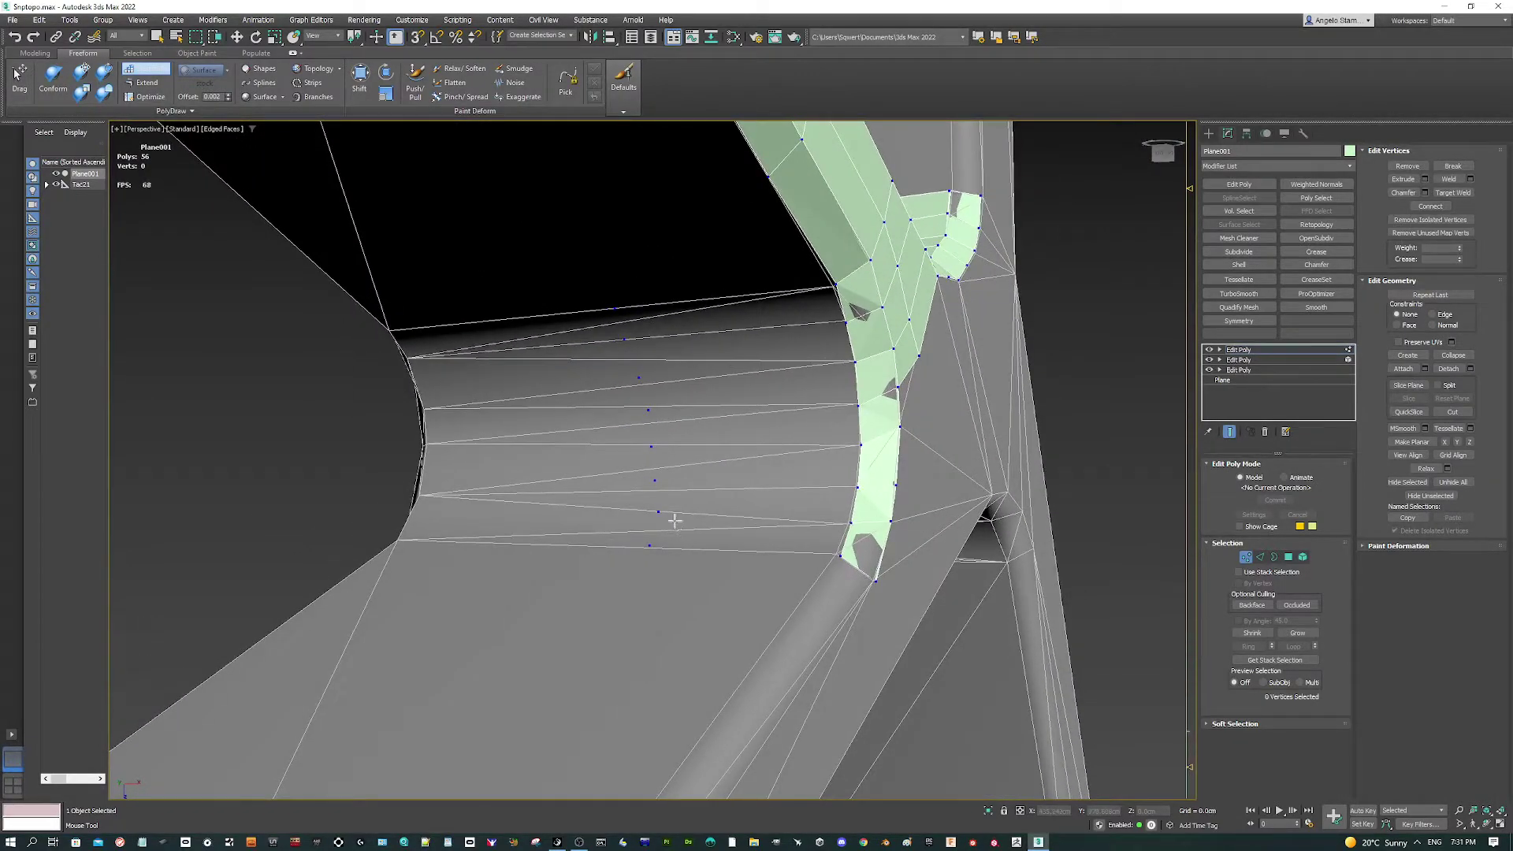
left_click(657, 511)
left_click(839, 557, "ctrl")
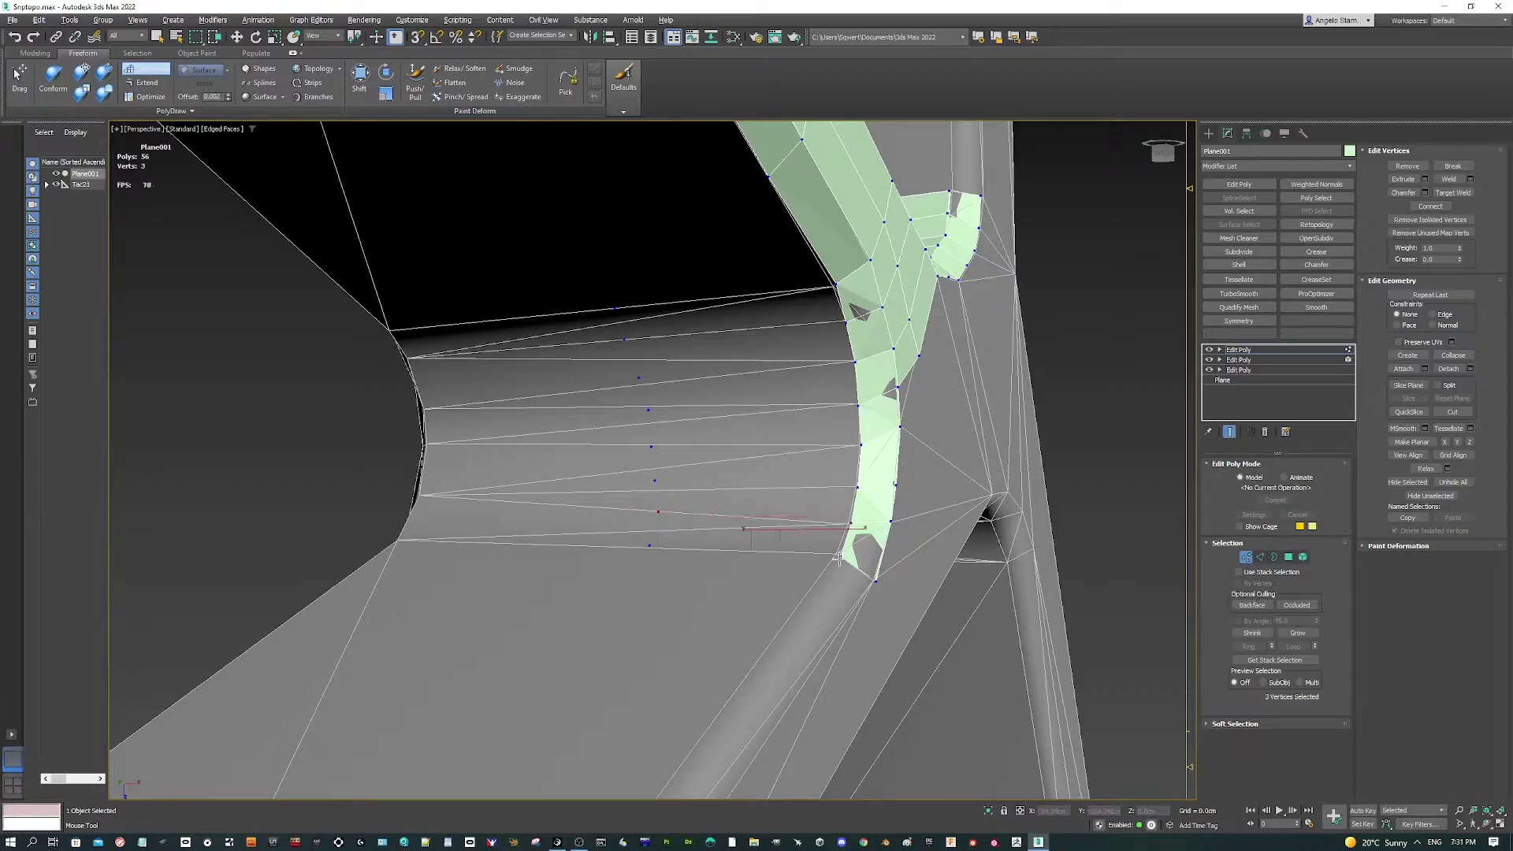
left_click(652, 543, "ctrl")
key("shift+c")
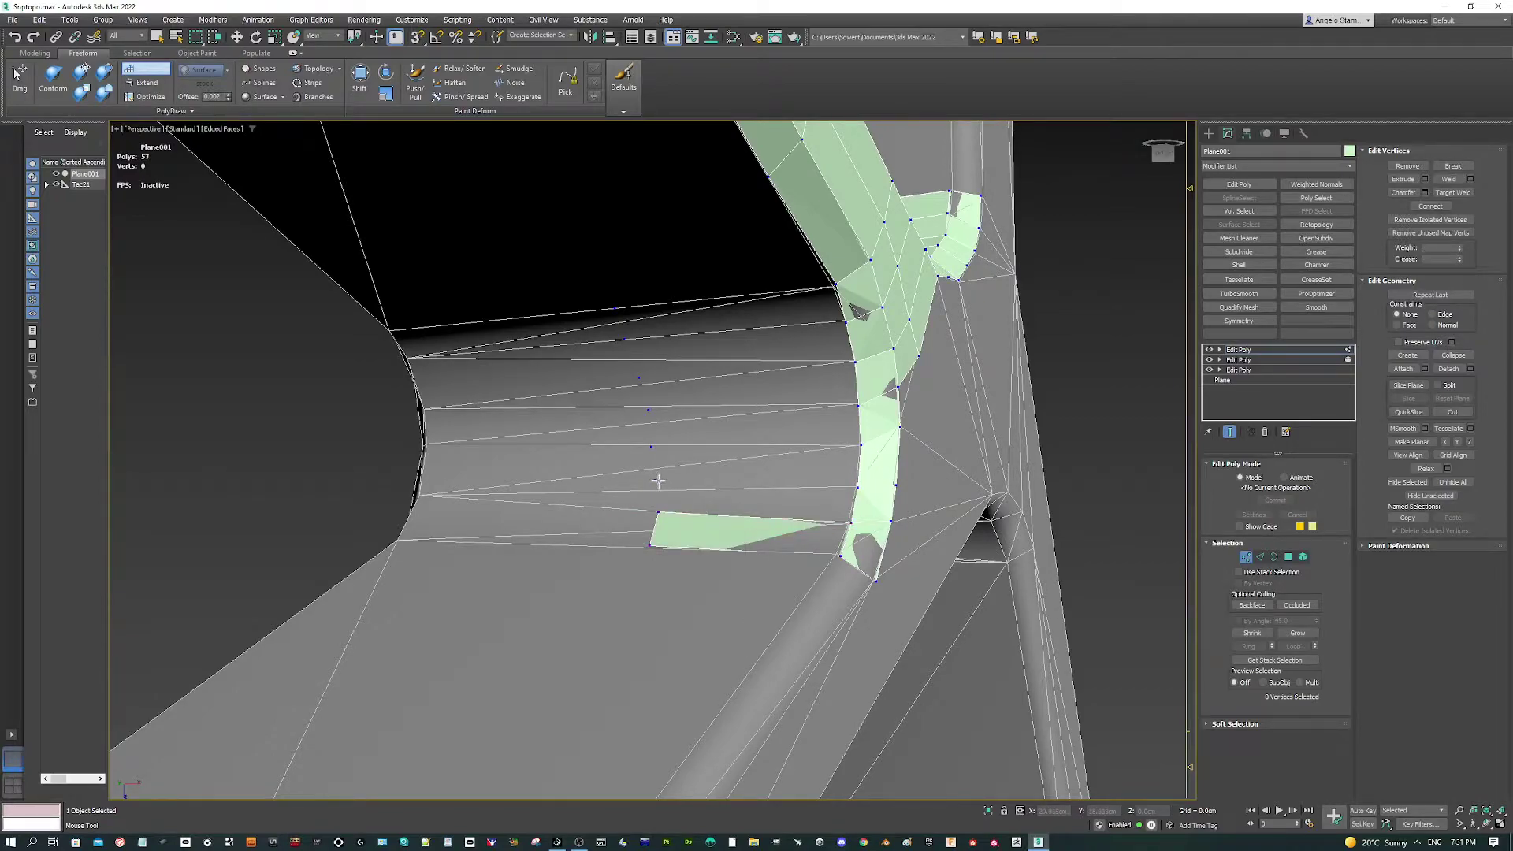
left_click(658, 480)
key("shift+c")
Stack two more quad rows up the tube from selected corner vertices.
left_click(651, 446)
left_click(654, 480, "ctrl")
left_click(851, 493, "ctrl")
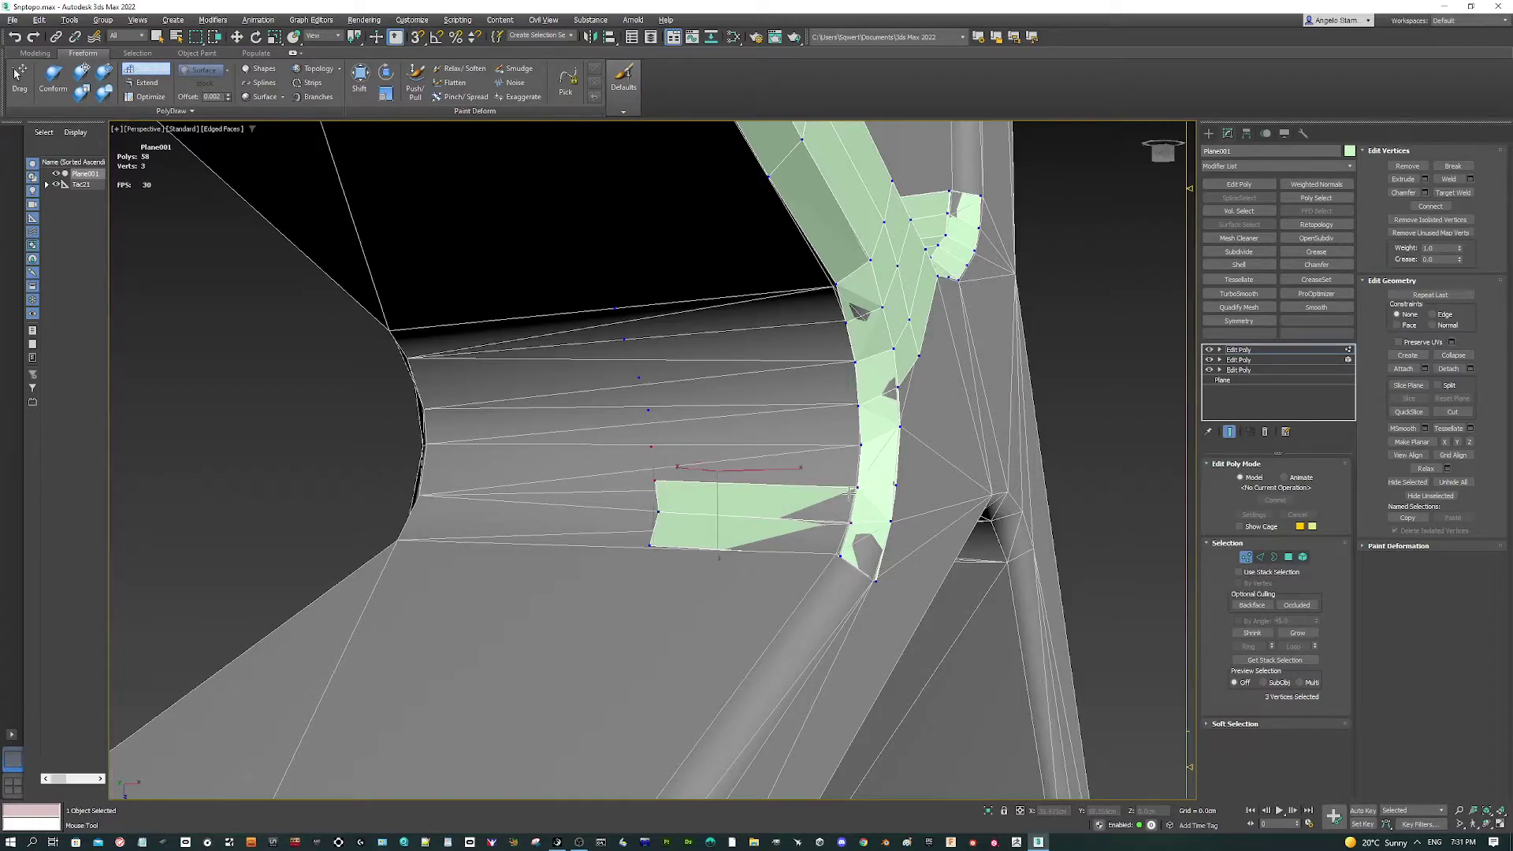
left_click(859, 445, "ctrl")
key("shift+c")
left_click(647, 409)
left_click(651, 446, "ctrl")
left_click(859, 445, "ctrl")
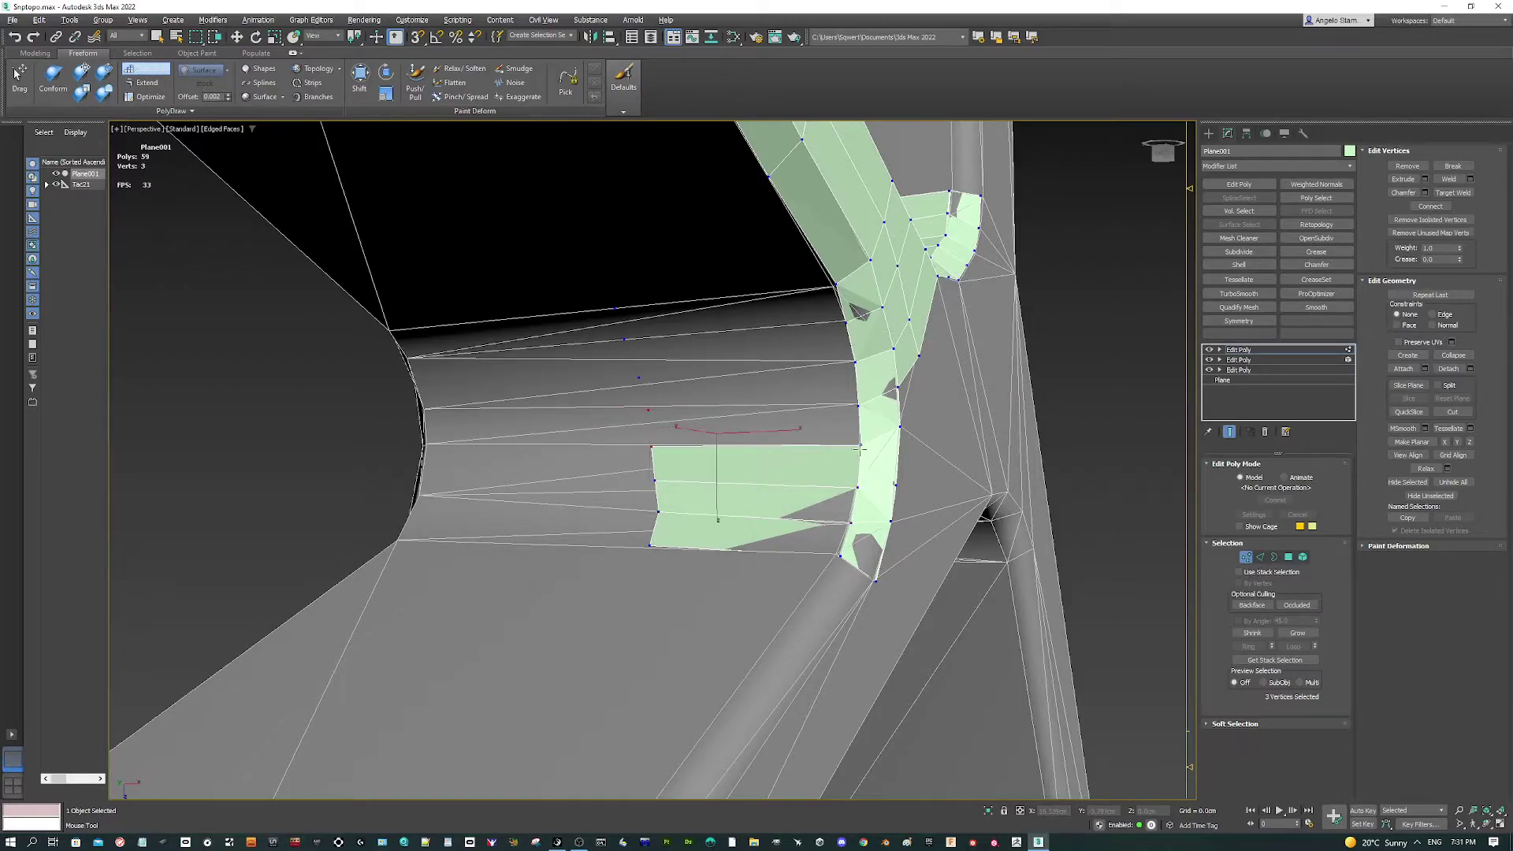
left_click(858, 405, "ctrl")
key("shift+c")
Add the top two quad rows to complete the stacked patch.
left_click(638, 378)
left_click(648, 410, "ctrl")
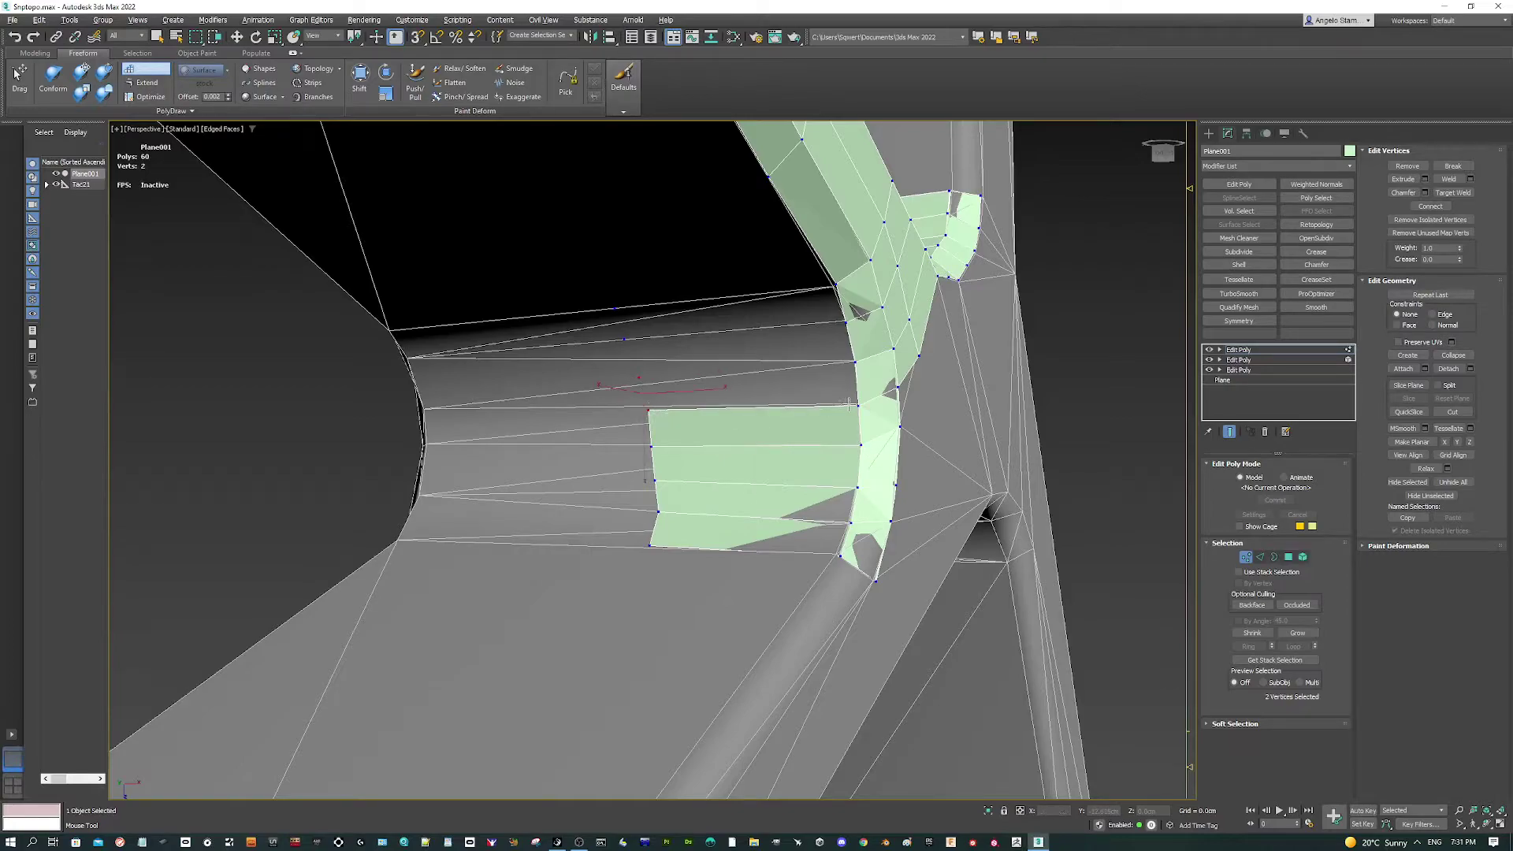
left_click(851, 405, "ctrl")
key("shift+c")
left_click(641, 379)
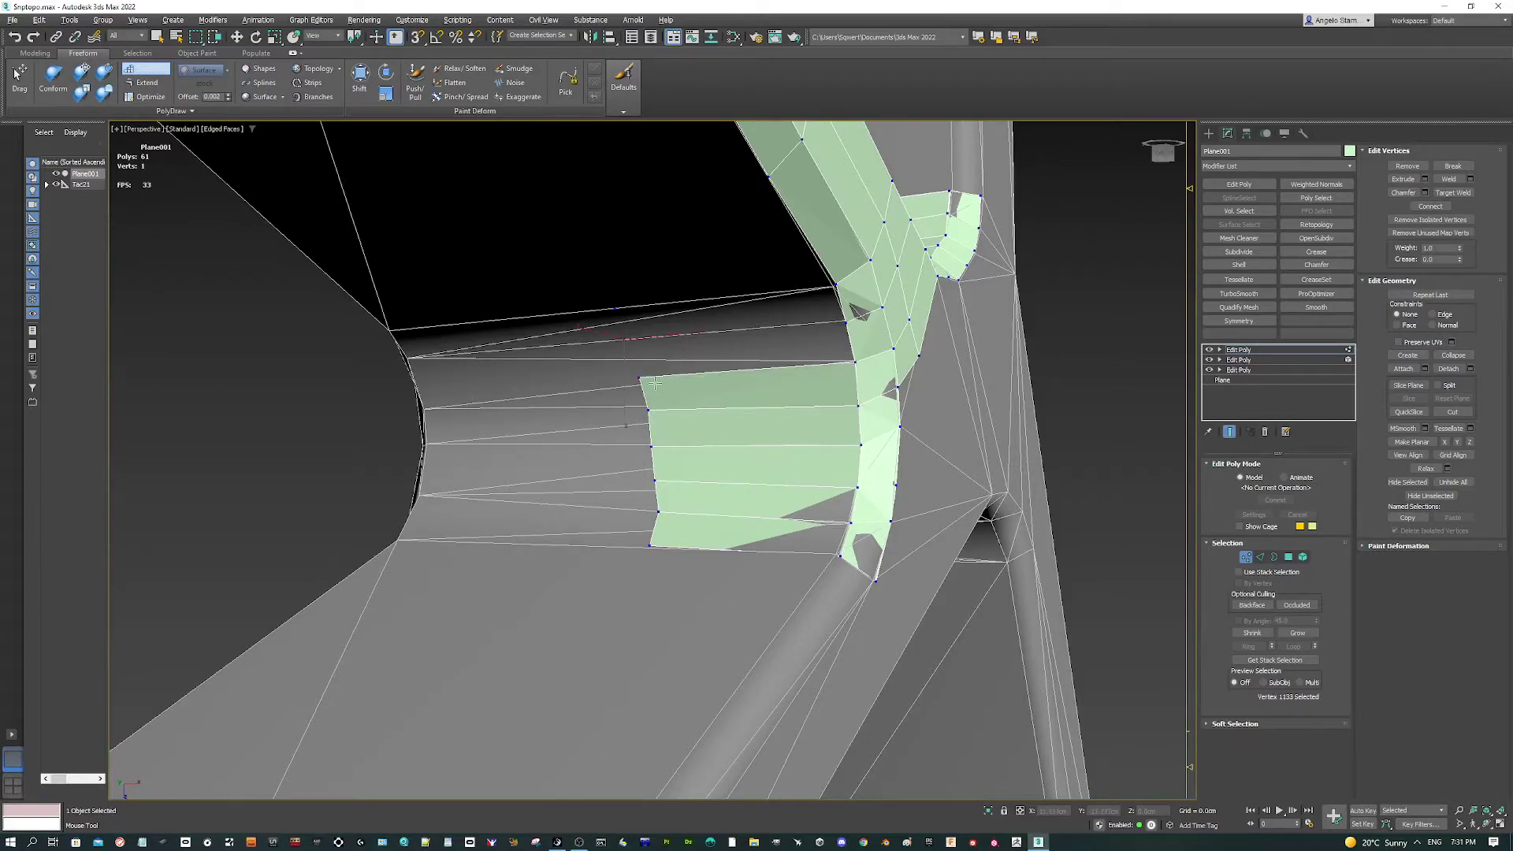
left_click(642, 379, "ctrl")
left_click(855, 362, "ctrl")
key("shift+c")
Add a quad joining the patch's top row to the green column.
middle_click_drag(622, 352, 595, 361, "alt")
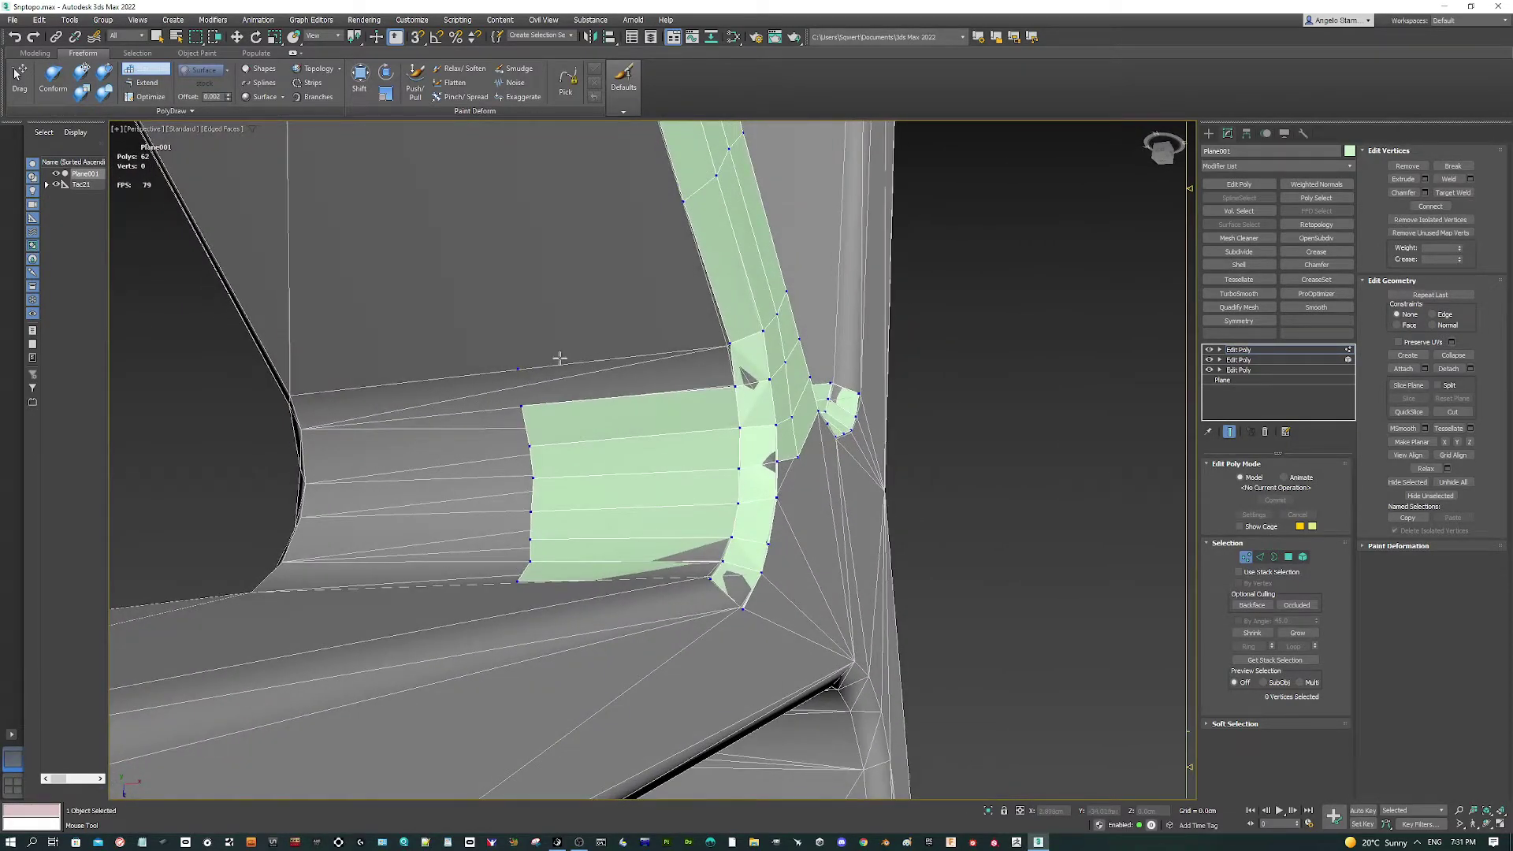
left_click(518, 368)
left_click(524, 403)
left_click(639, 364, "shift")
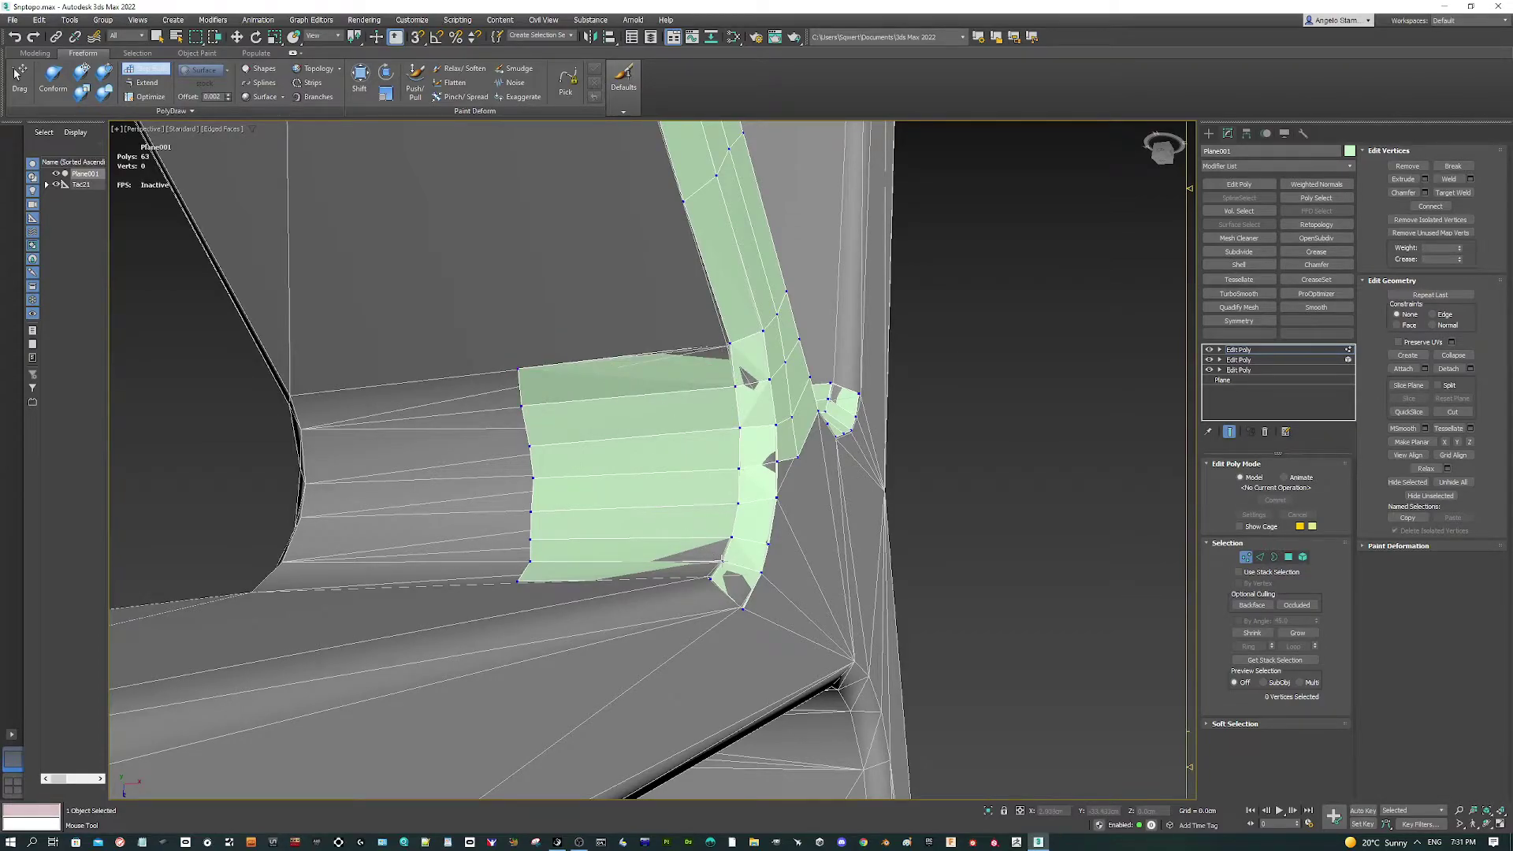
Nudge the strip's bottom tip vertex and adjust the junction corner vertices.
left_click(721, 560)
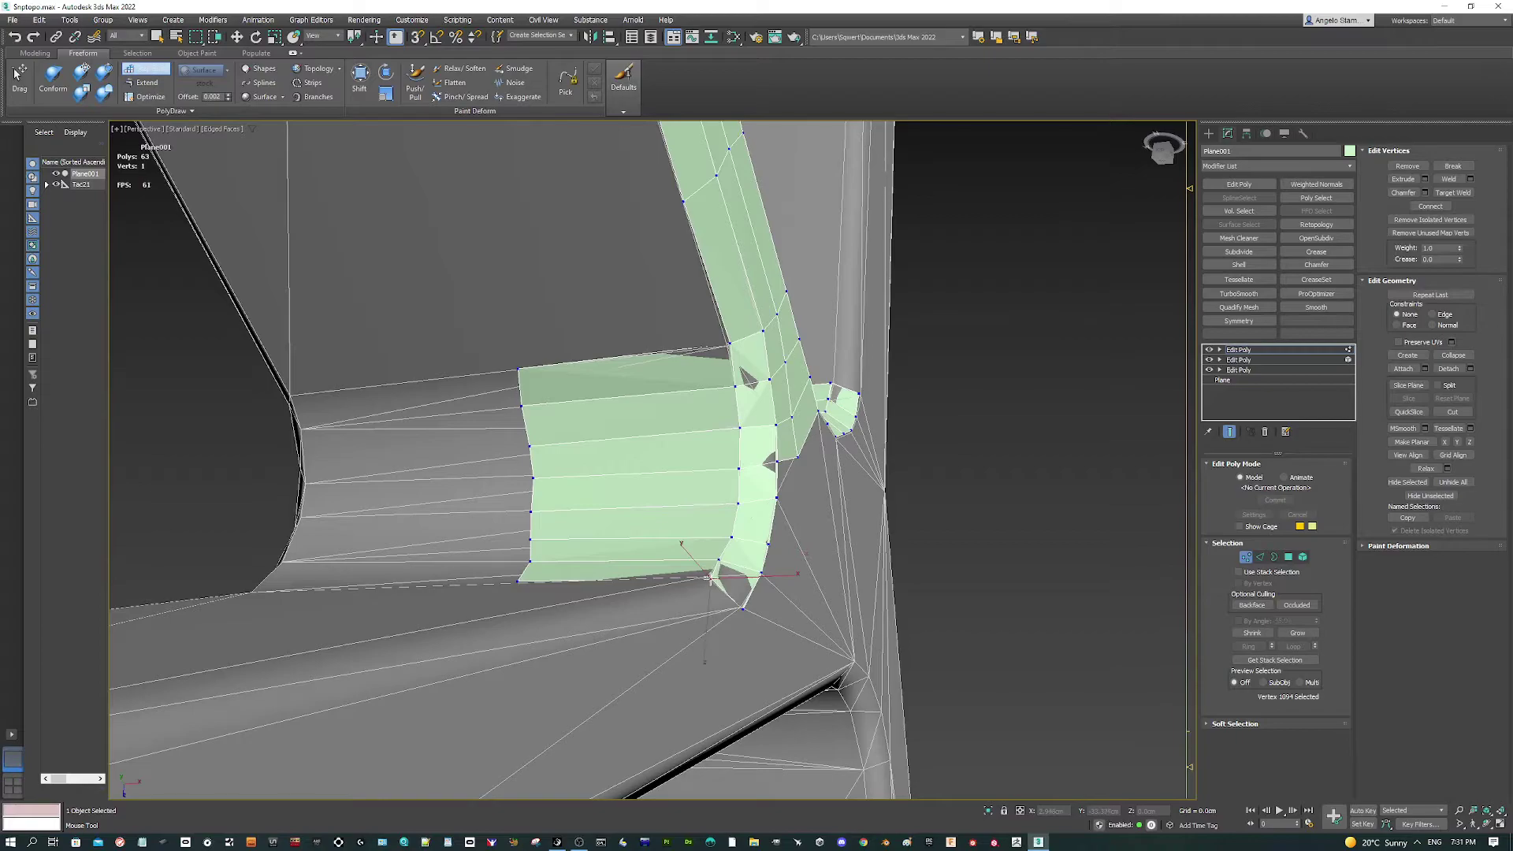
left_click(746, 608)
left_click_drag(745, 608, 742, 606)
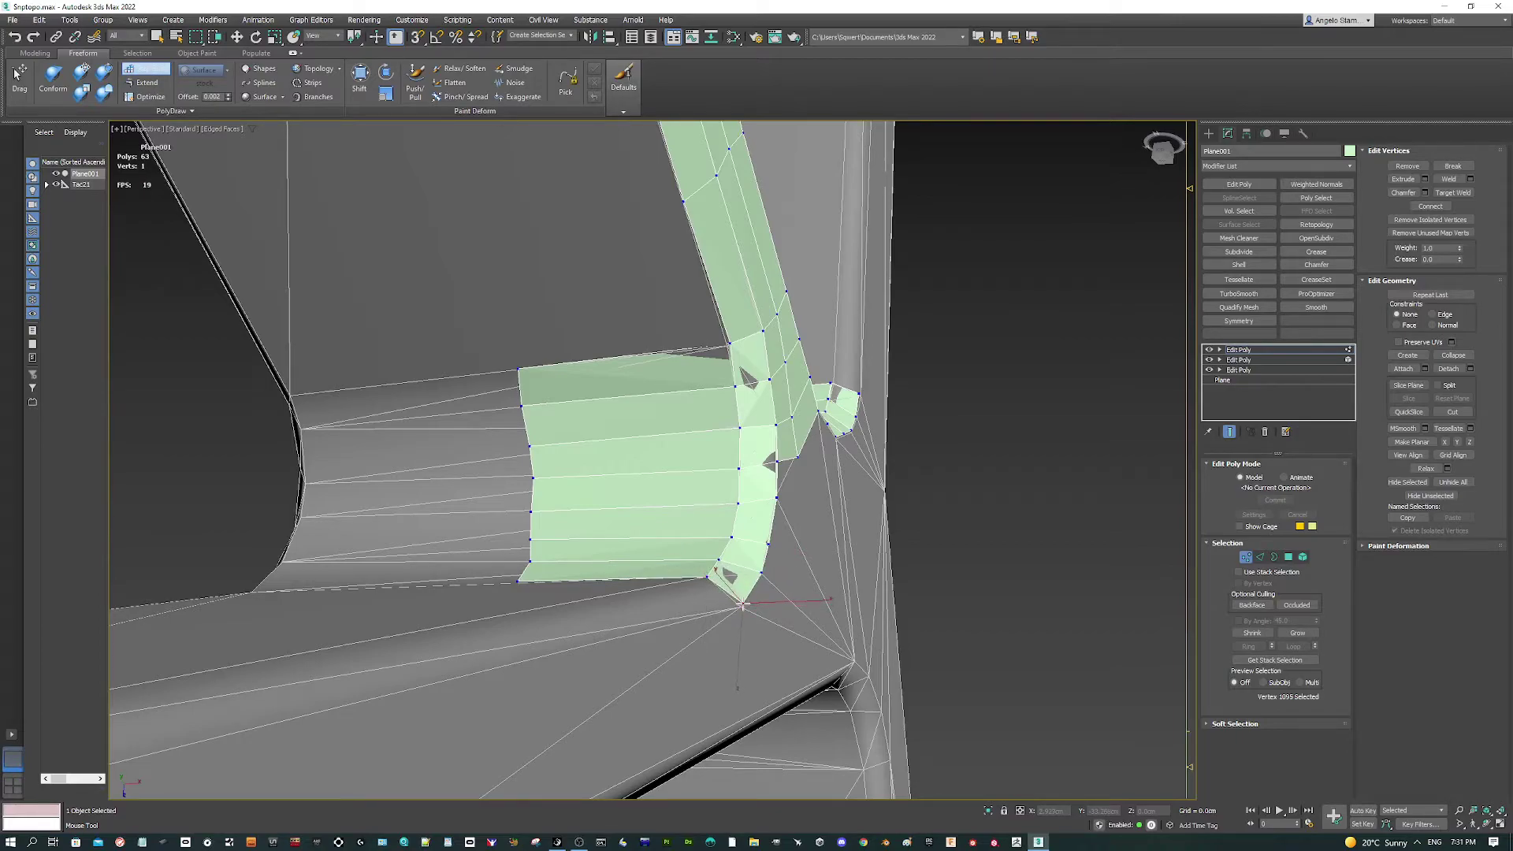
left_click(729, 385)
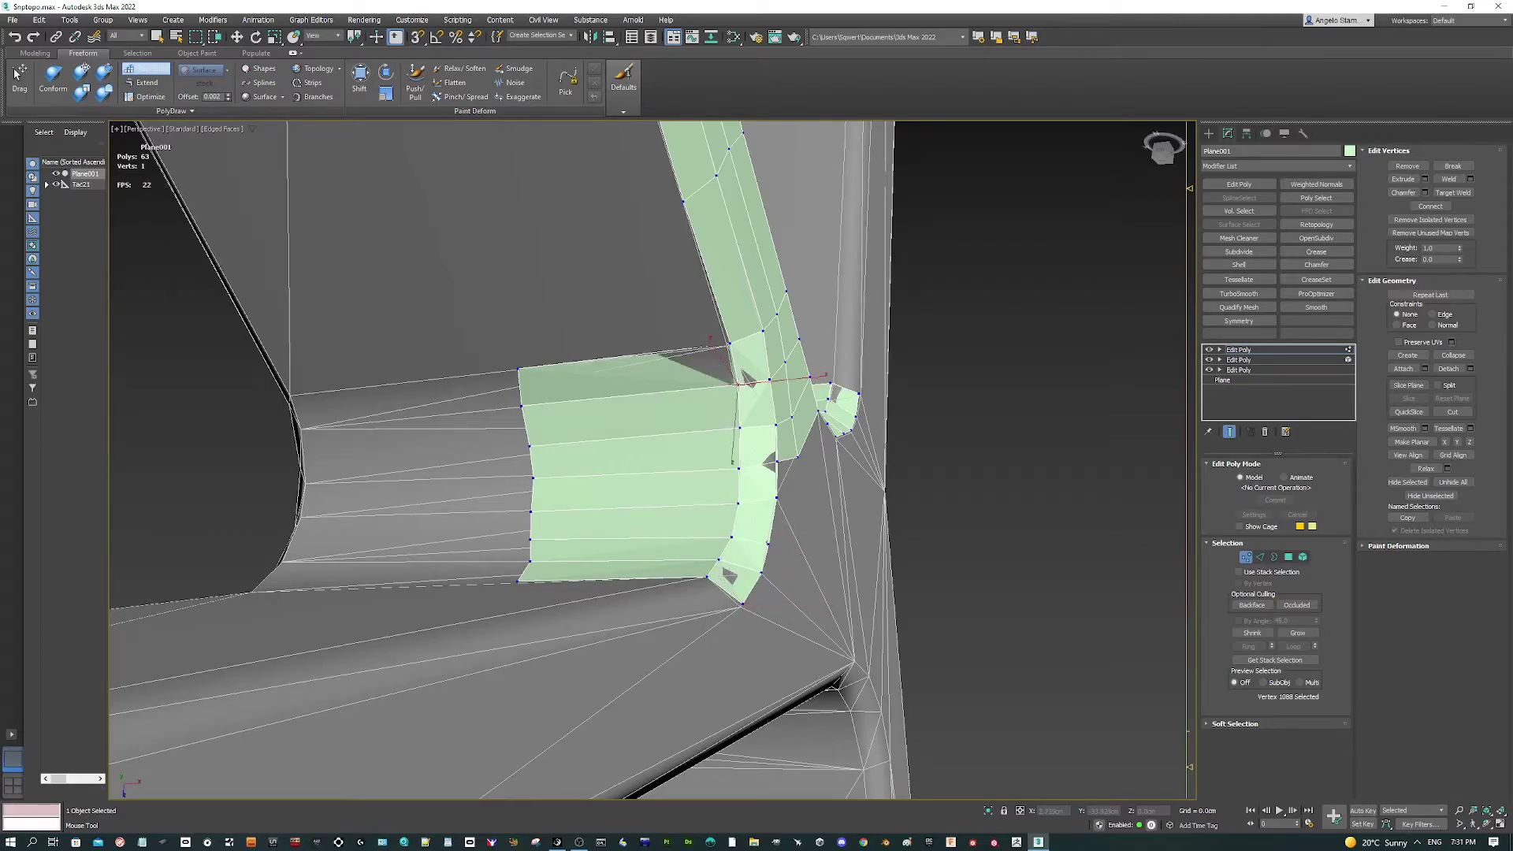
left_click(728, 343)
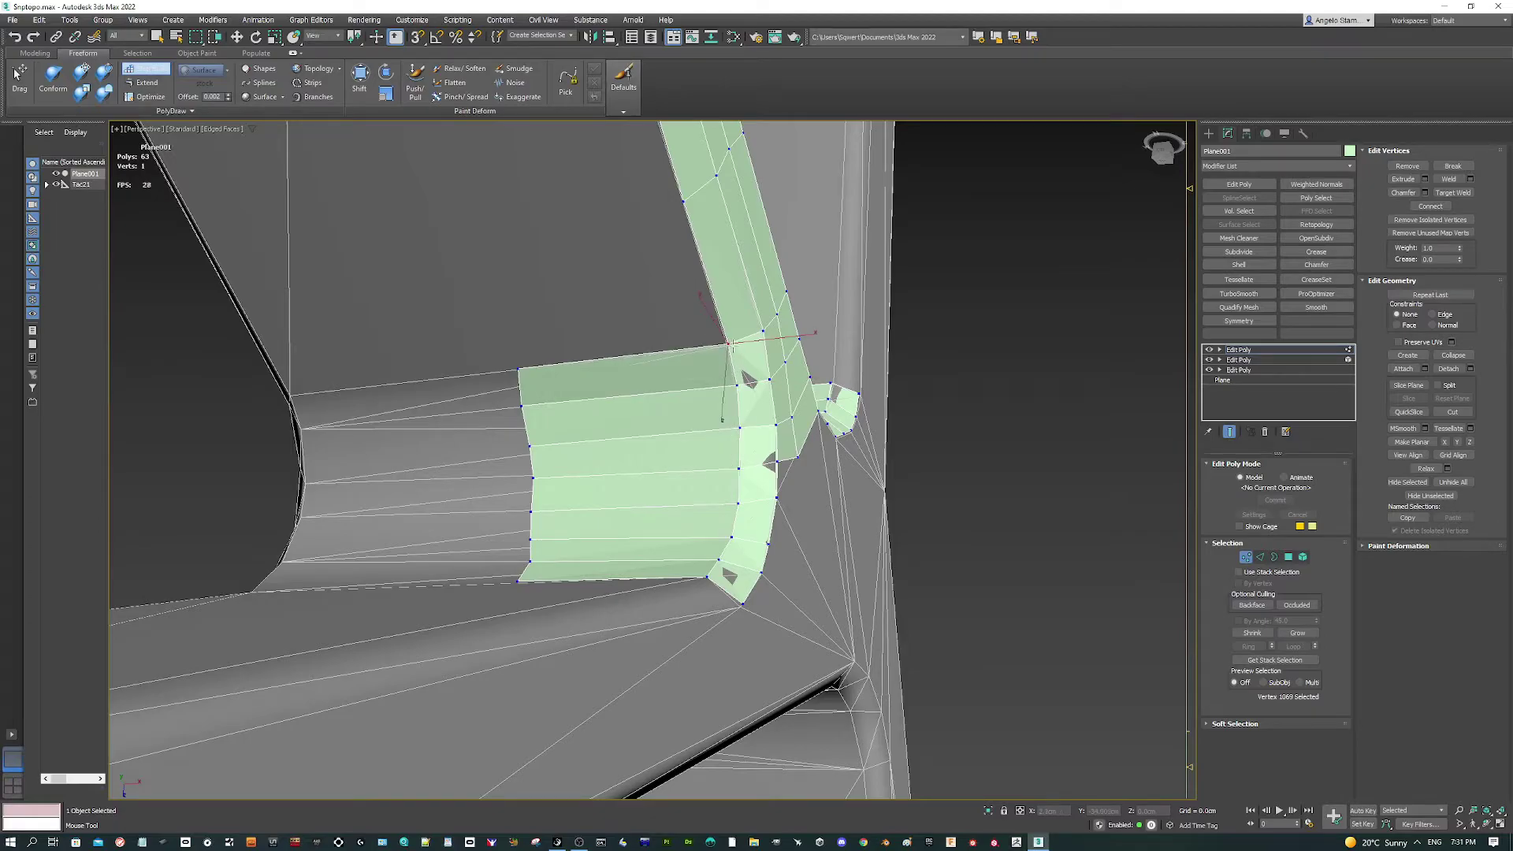
key("ctrl+d")
middle_click_drag(654, 457, 788, 378, "alt")
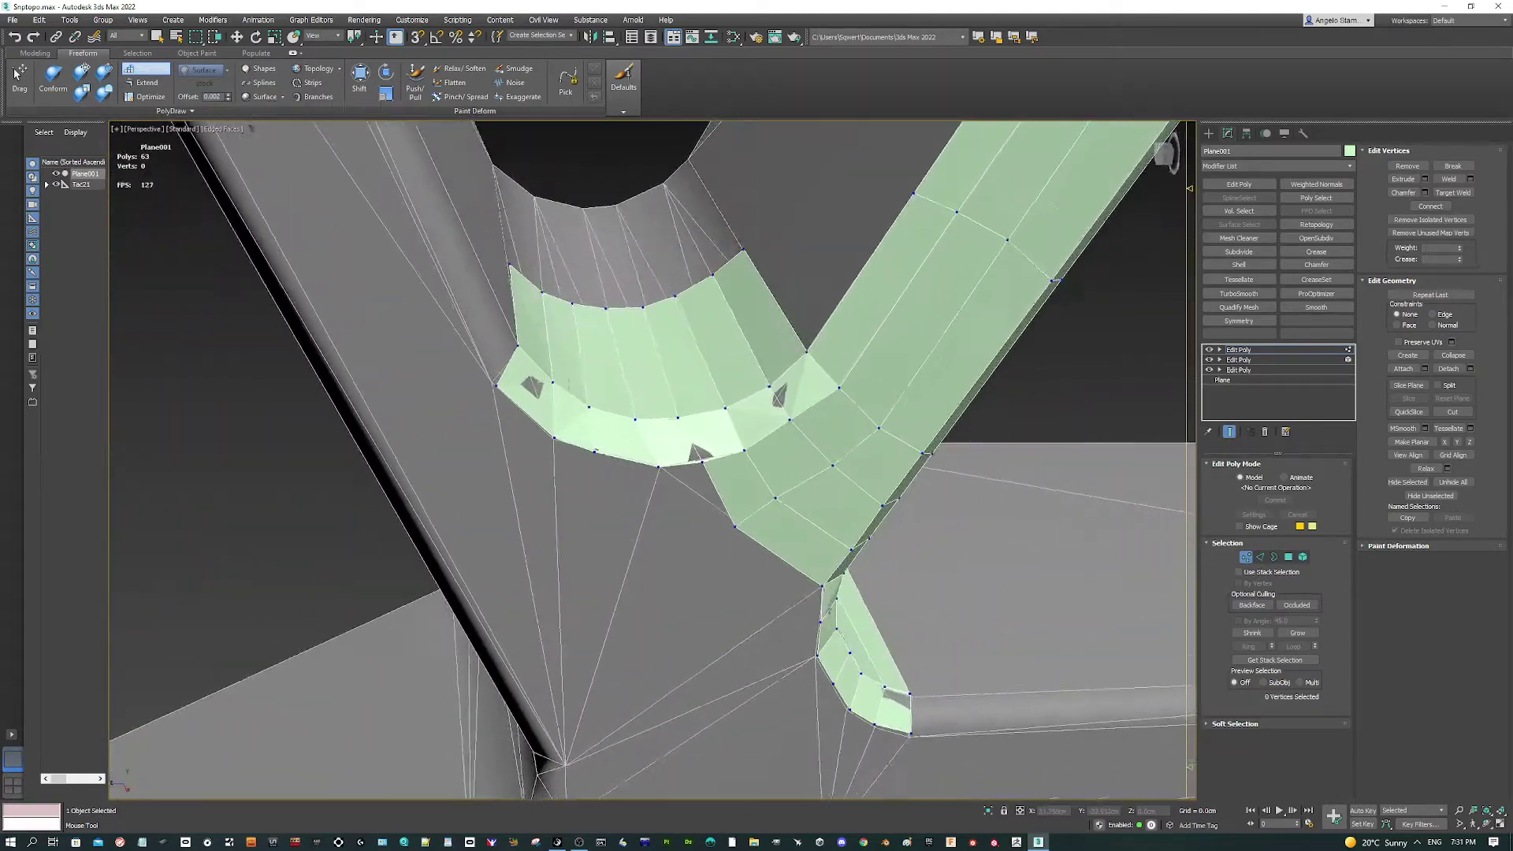
Move the vertices beside the lower curve's triangular holes to tighten the quads.
scroll(709, 465, "up", 3)
left_click(714, 468)
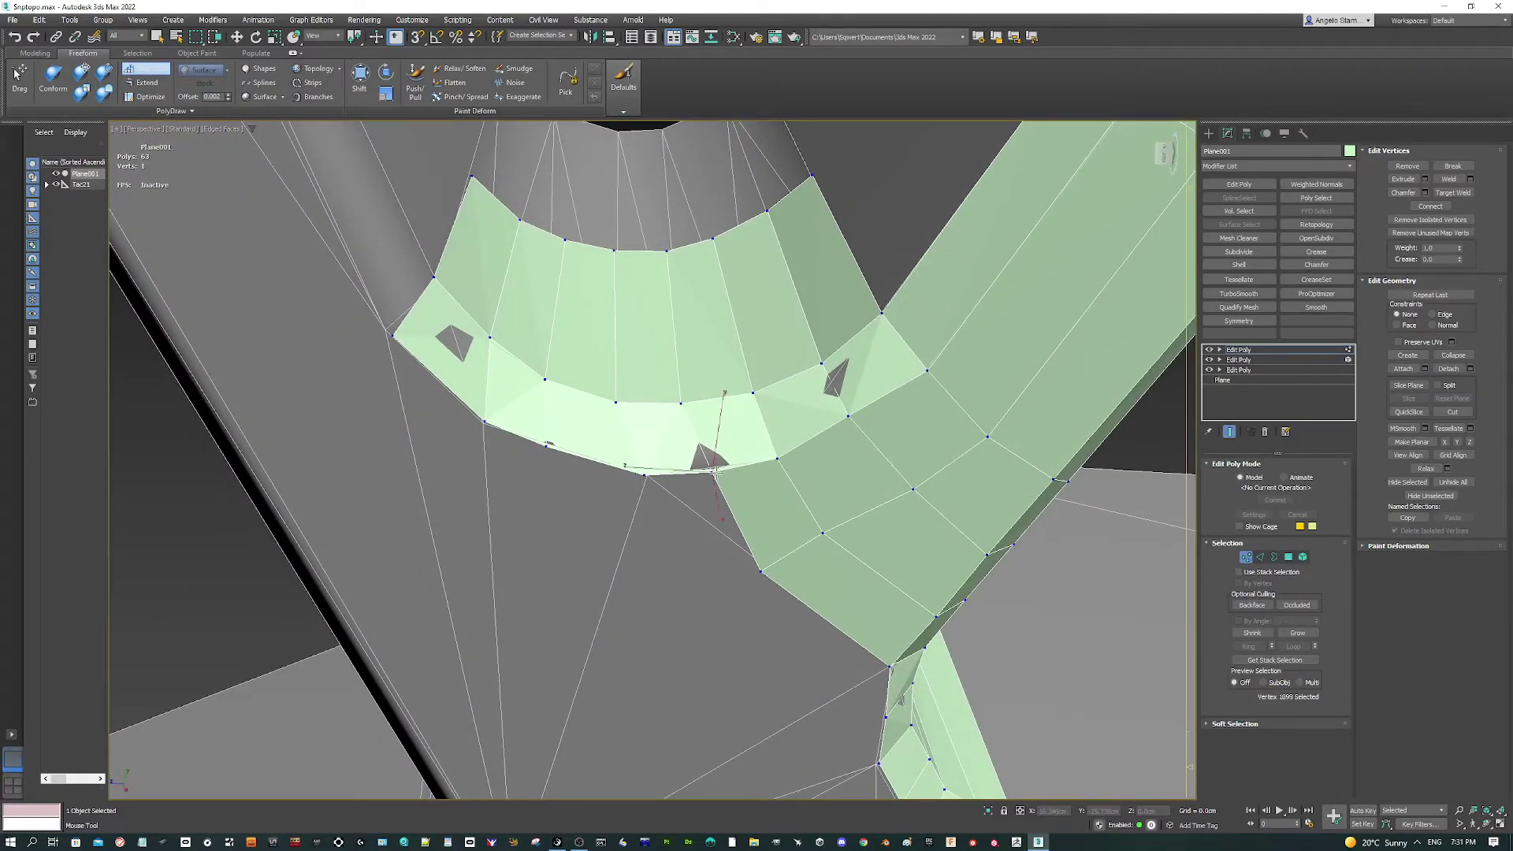
left_click_drag(715, 471, 712, 466)
left_click(848, 415)
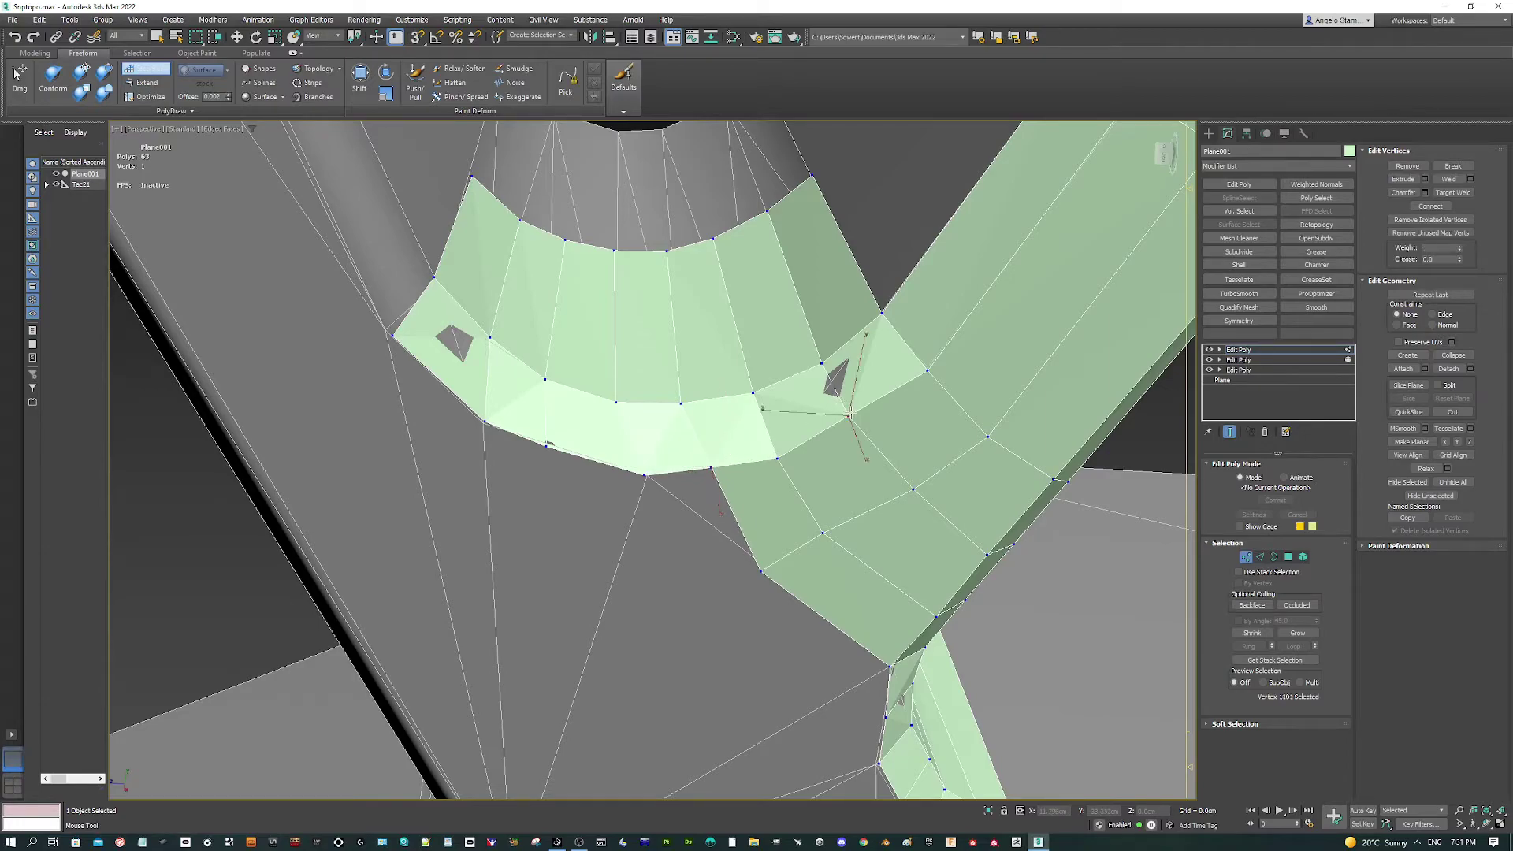
left_click_drag(849, 416, 850, 411)
left_click(820, 363)
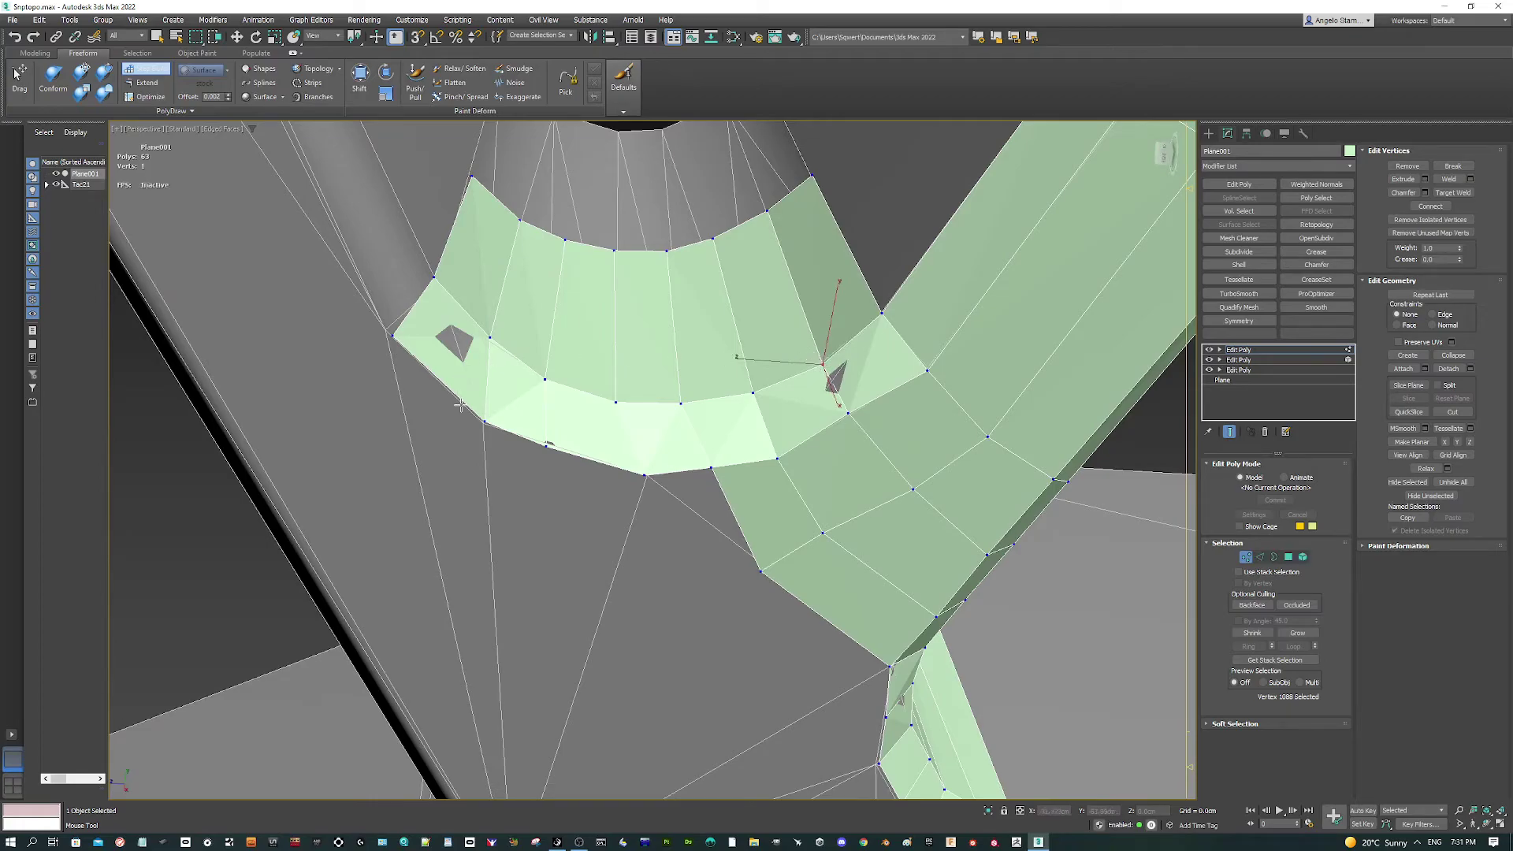
left_click(483, 422)
scroll(468, 394, "down", 5)
Orbit to a new view of the junction mesh and bring up OBS.
middle_click_drag(467, 394, 720, 503, "alt")
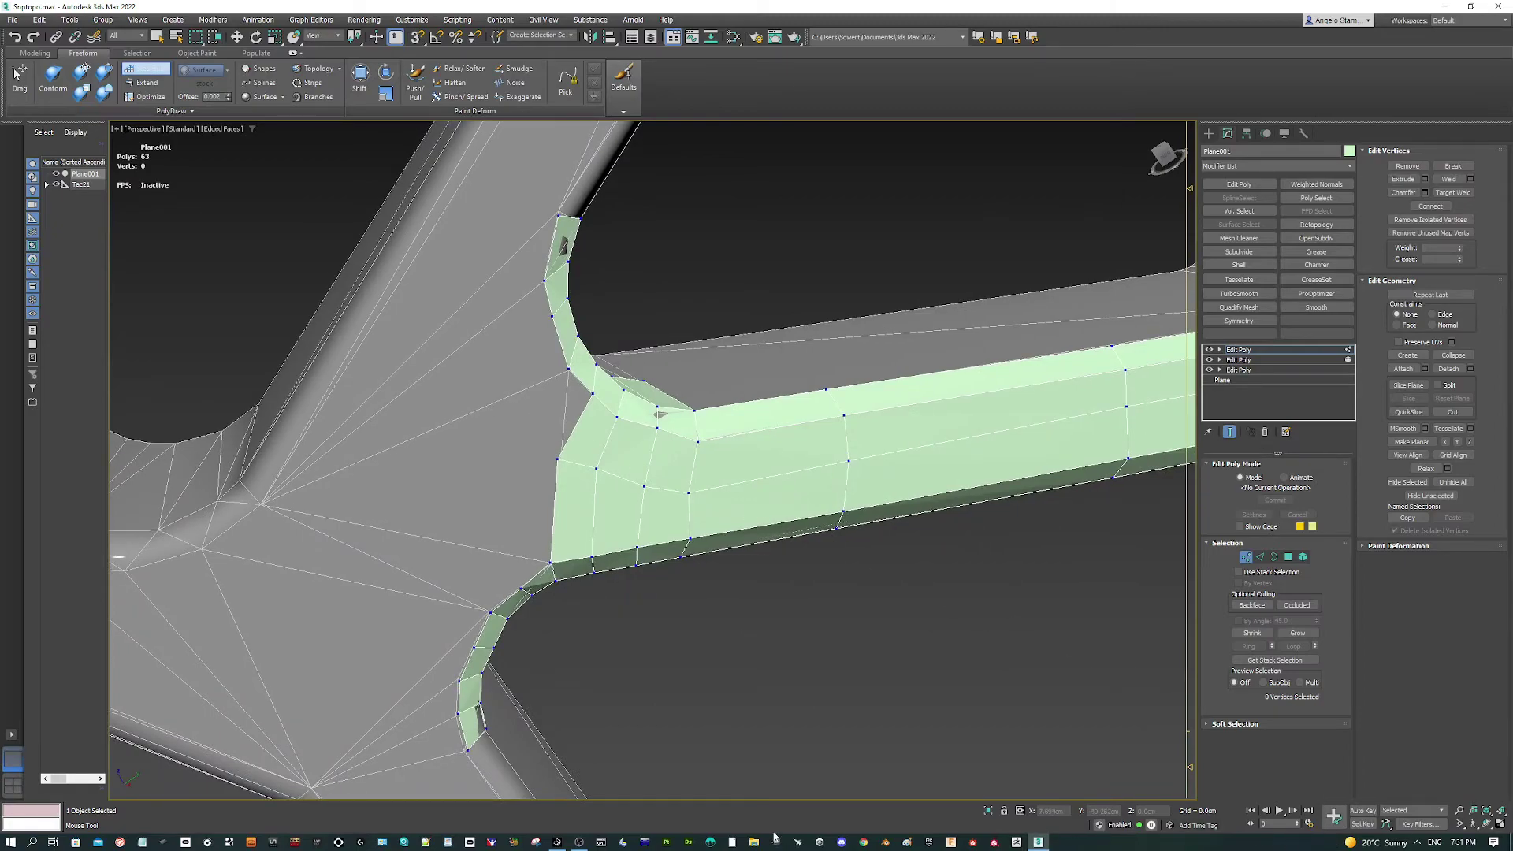
left_click(579, 843)
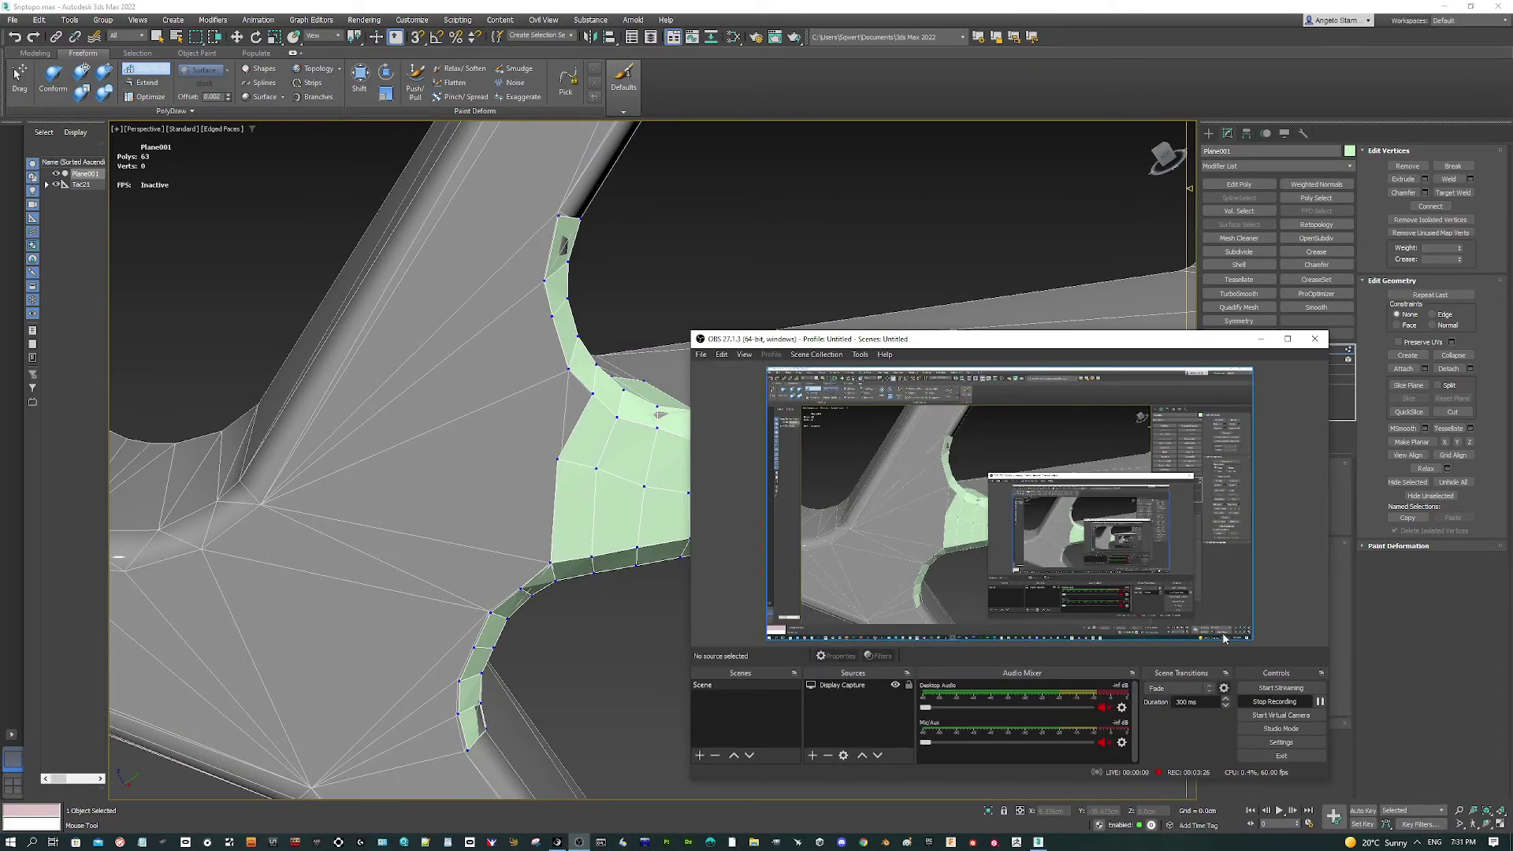